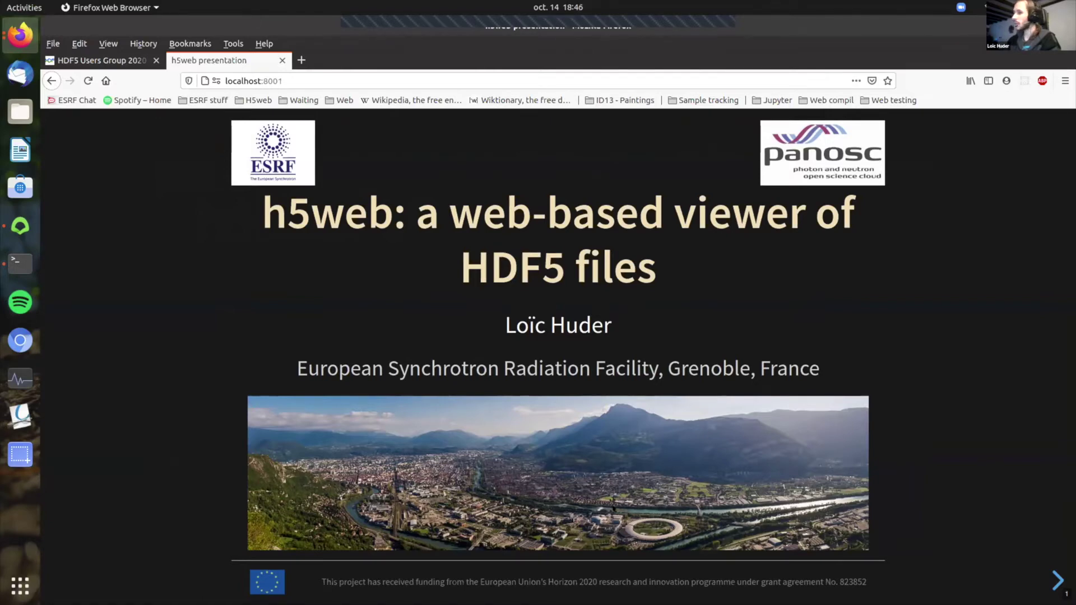
Advance past the ESRF slide to the 'HDF5 is now the standard format' slide.
{"action": "key", "text": "Right"}
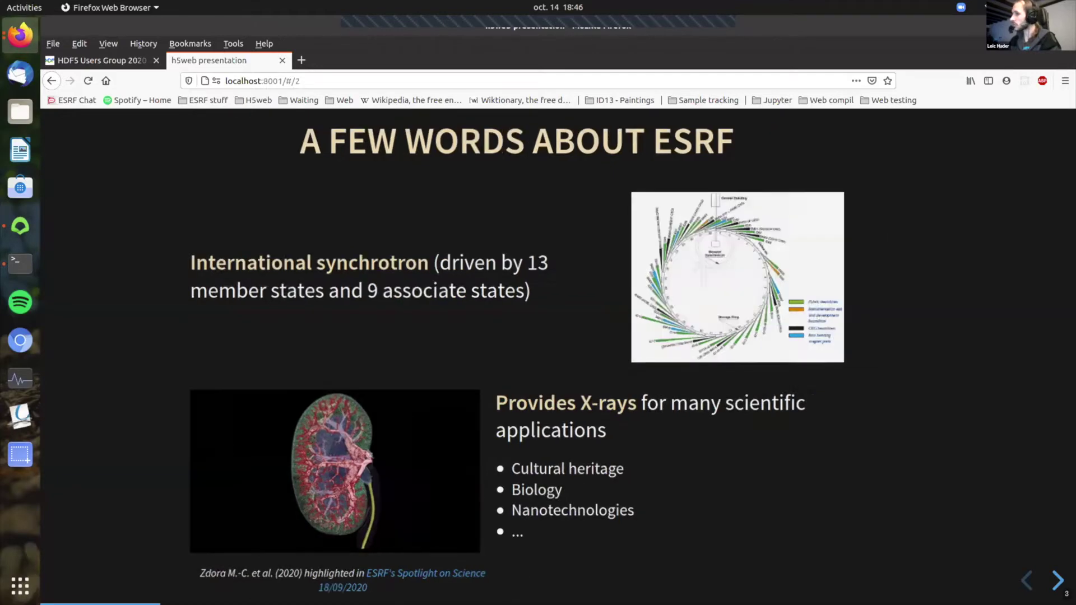
{"action": "key", "text": "Right"}
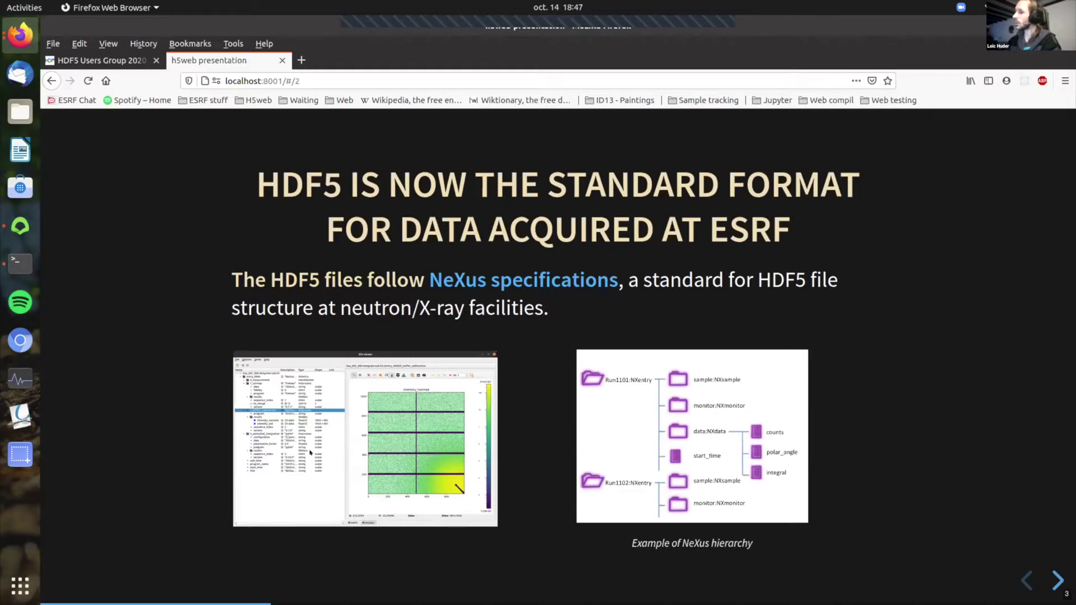
Advance past the HDF5/NeXus difficulties slide to 'The software should allow'.
{"action": "key", "text": "Right"}
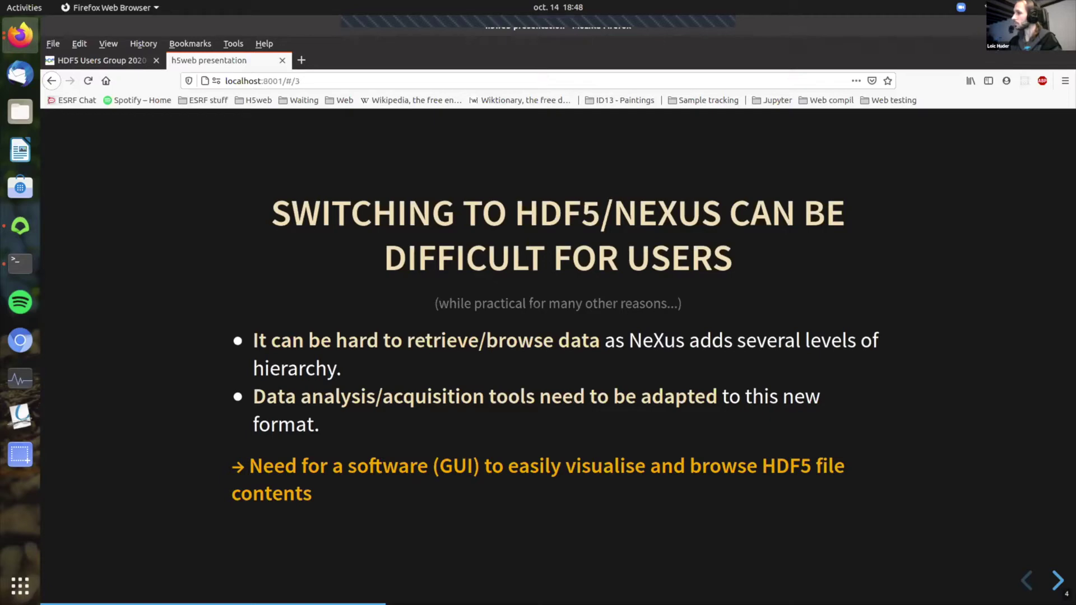
{"action": "key", "text": "Right"}
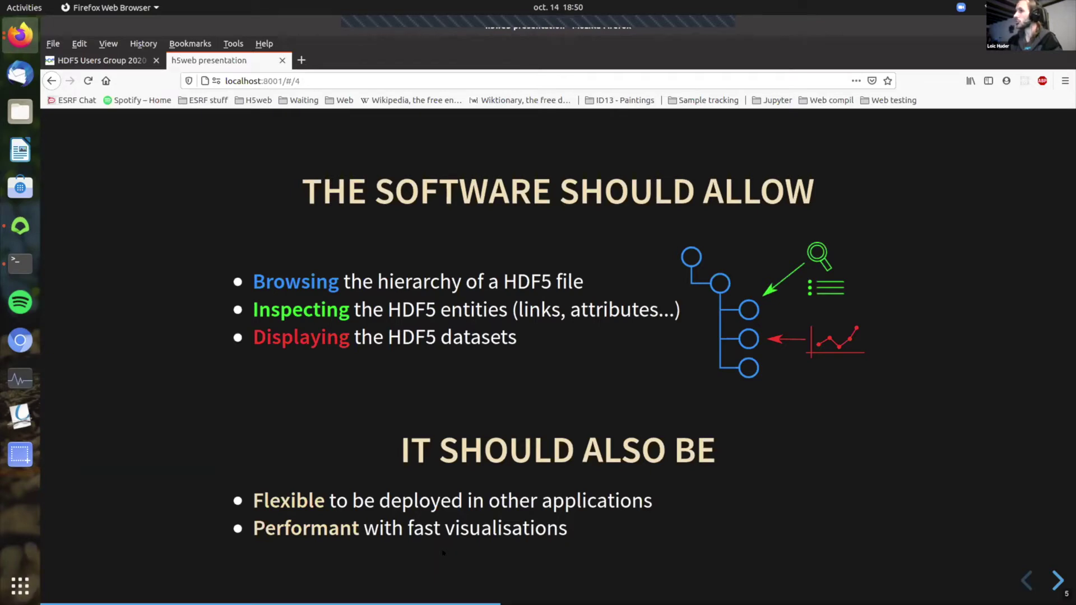
Advance the deck to the 'Presenting H5Web' slide.
{"action": "key", "text": "Right"}
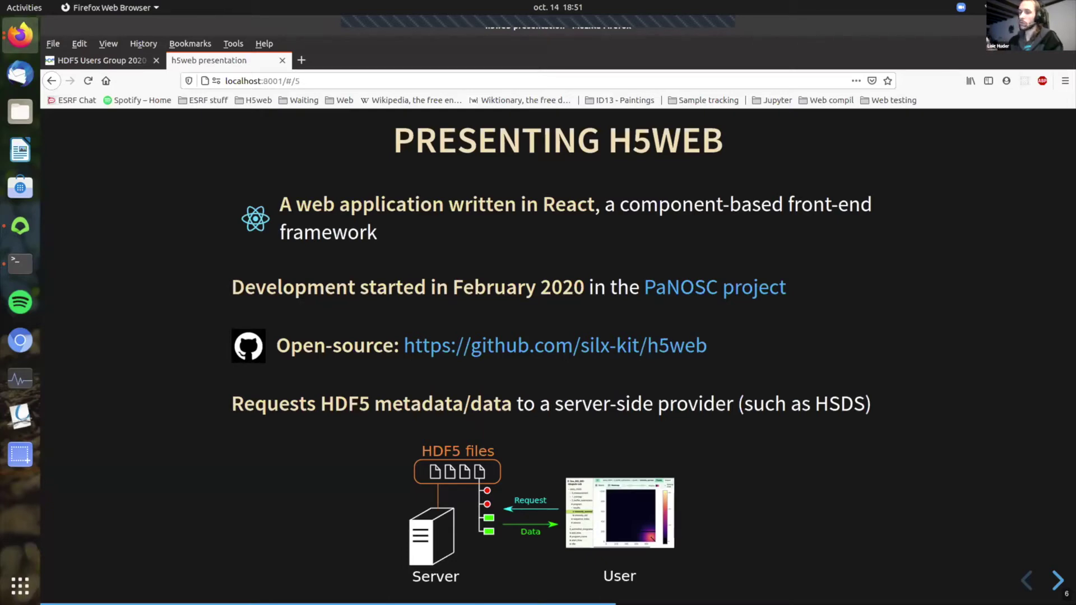
{"action": "key", "text": "Right"}
Step back one slide, then forward through 'Presenting H5Web' to the DEMO slide (#/6).
{"action": "key", "text": "Left"}
{"action": "key", "text": "Left"}
{"action": "key", "text": "Left"}
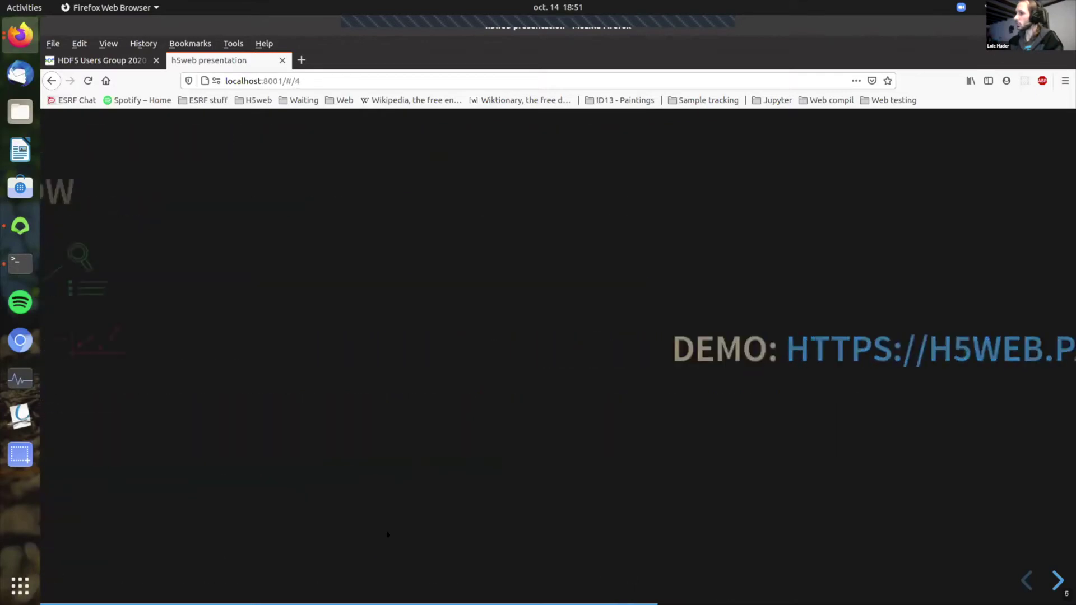
{"action": "key", "text": "Right"}
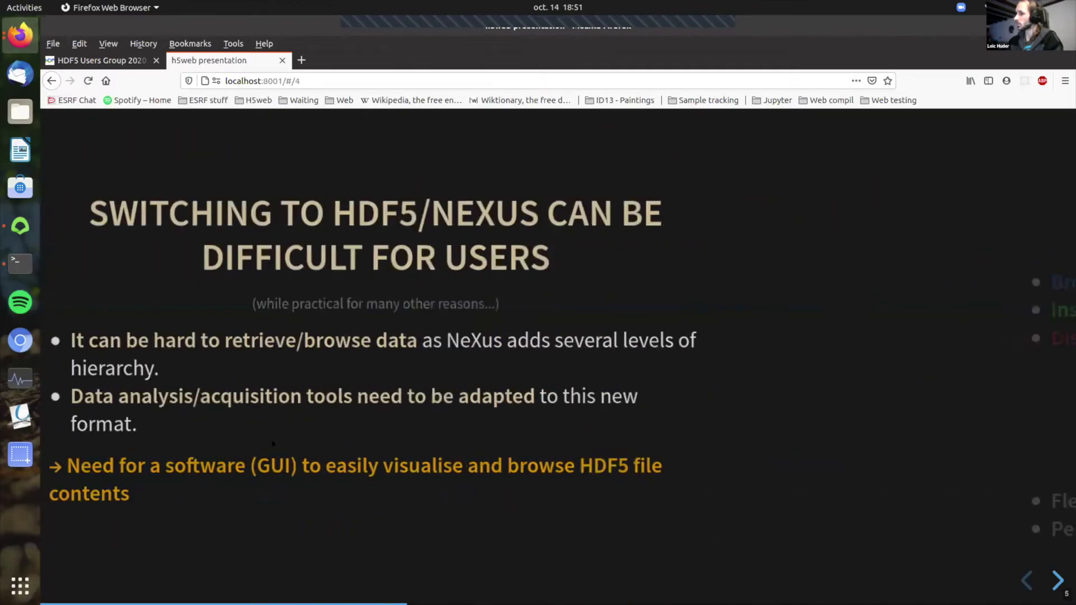
{"action": "key", "text": "Right"}
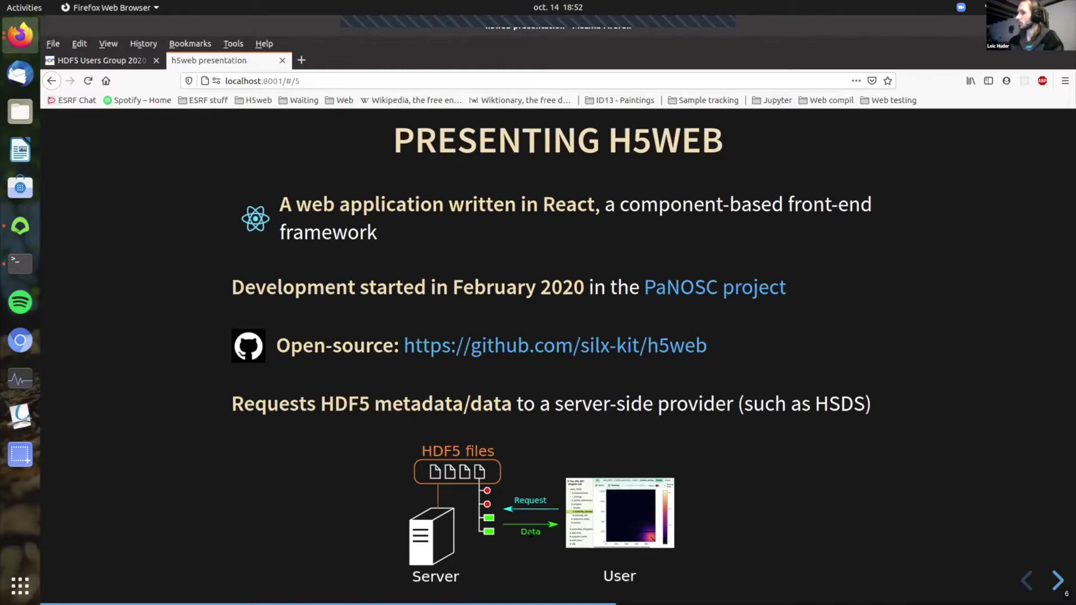
{"action": "key", "text": "Right"}
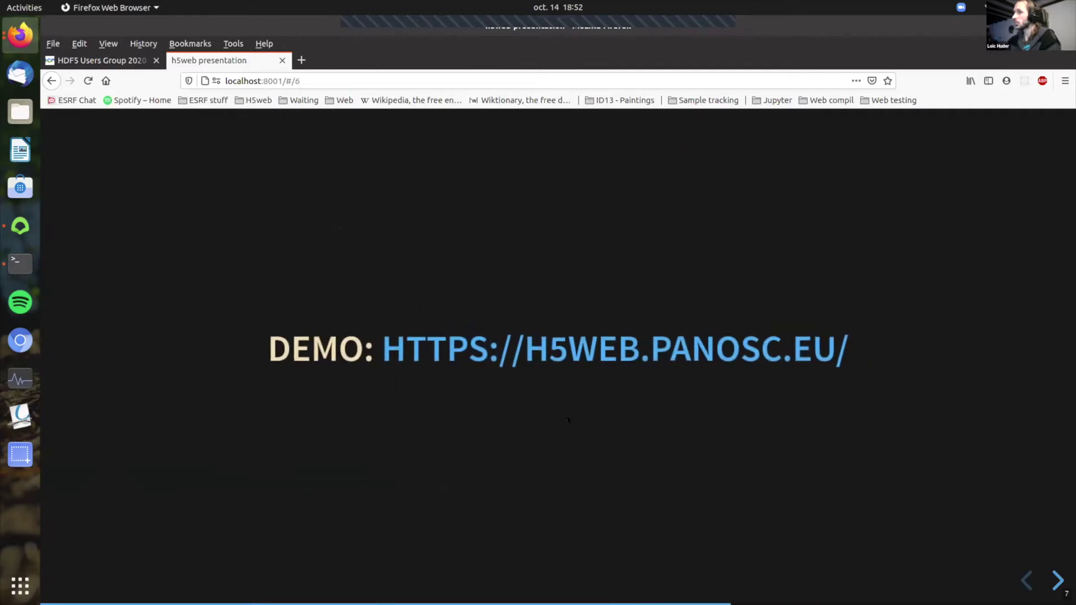
Open the h5web.panosc.eu demo link in a new tab and switch to it.
{"action": "middle_click", "coordinate": [577, 344]}
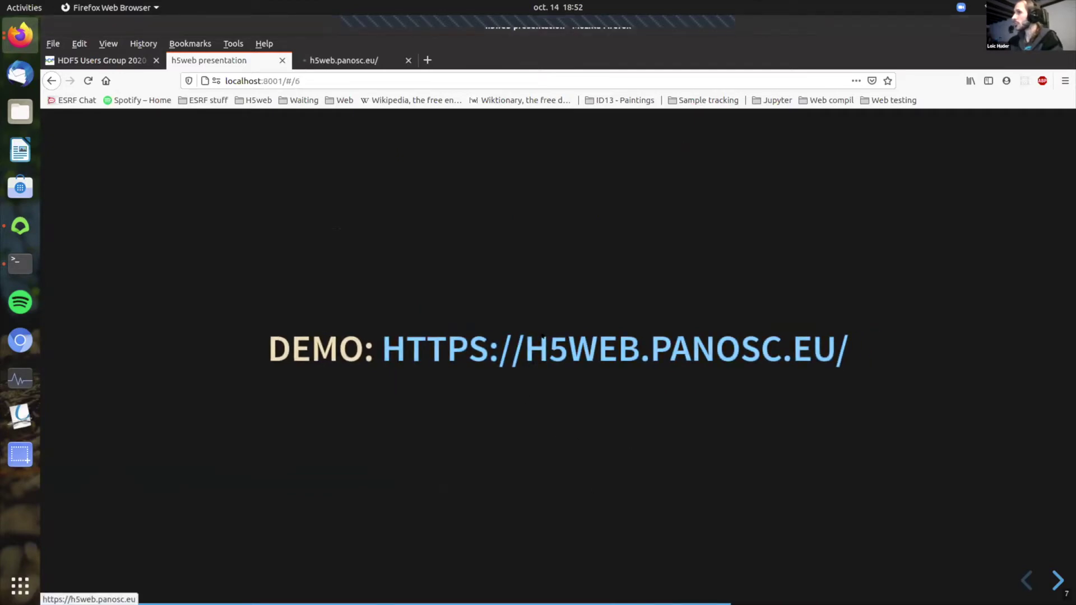
{"action": "left_click", "coordinate": [327, 62]}
{"action": "key", "text": "ctrl+Page_Up"}
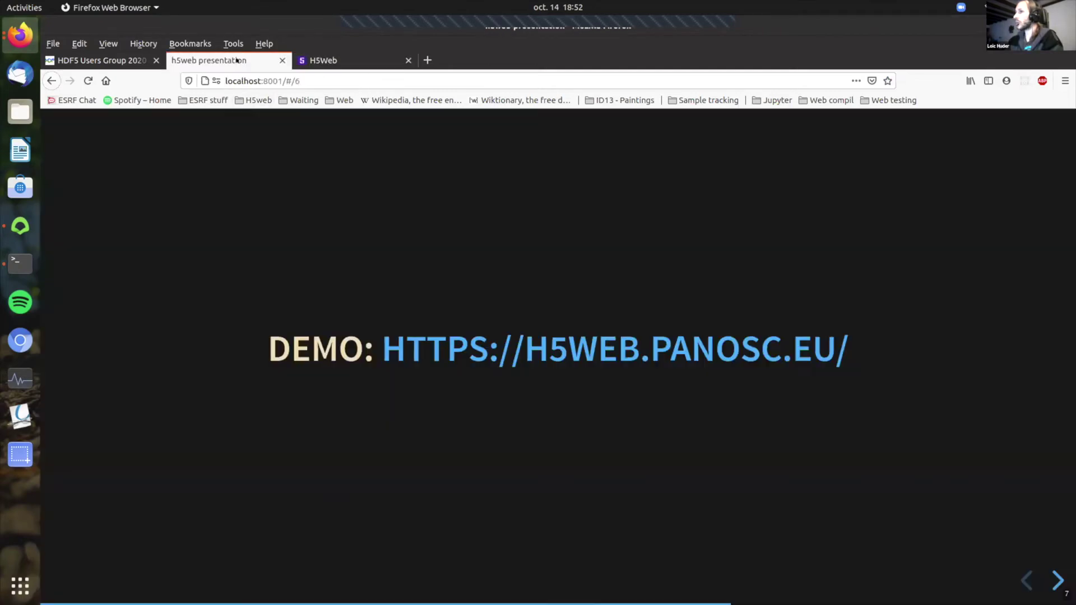
{"action": "key", "text": "ctrl+Page_Down"}
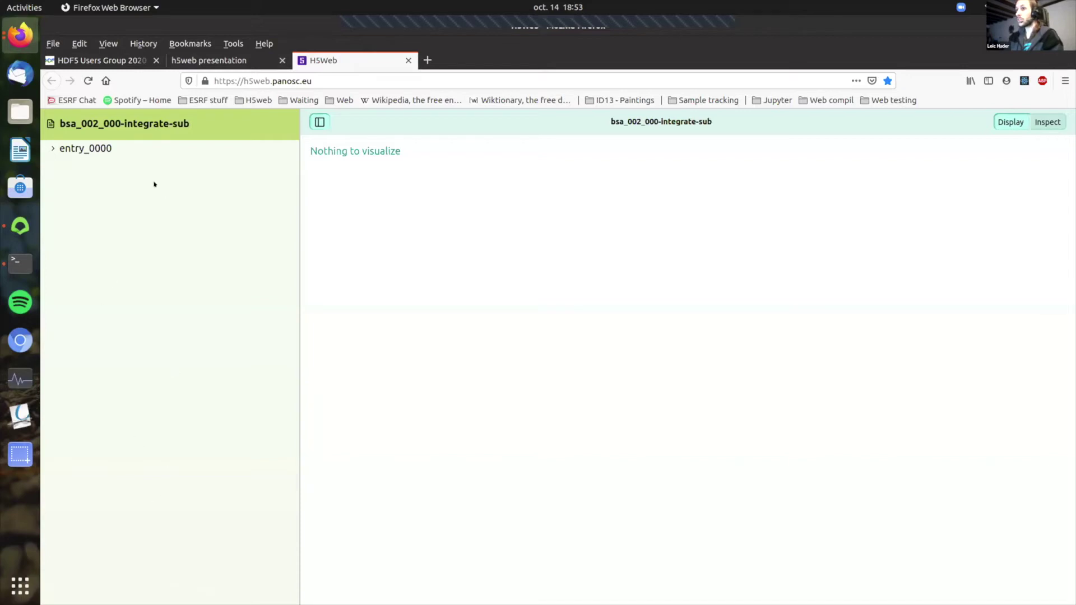
Expand entry_0000 in the file tree and show its metadata in the Inspect view.
{"action": "left_click", "coordinate": [100, 148]}
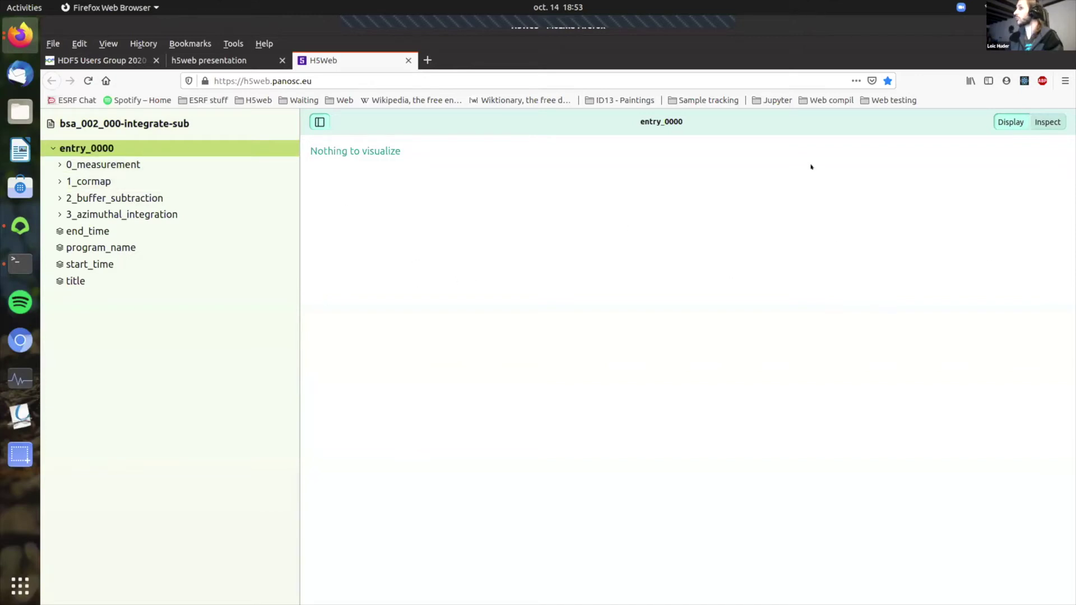
{"action": "left_click", "coordinate": [1047, 123]}
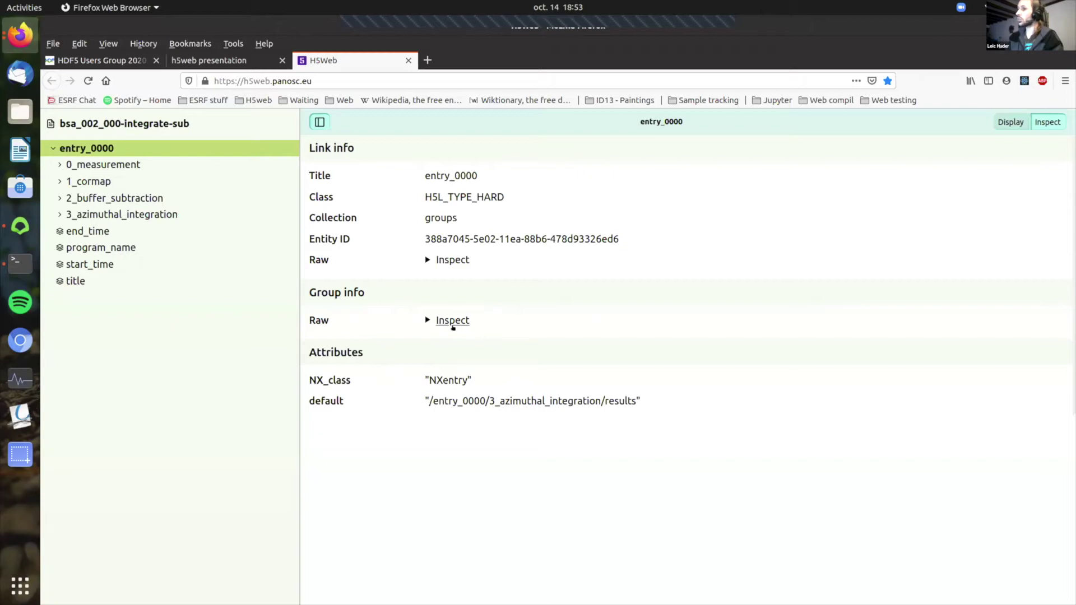
Expand and review the raw JSON of entry_0000's group info, then collapse it.
{"action": "left_click", "coordinate": [446, 321]}
{"action": "scroll", "coordinate": [657, 416], "scroll_direction": "down", "scroll_amount": 3}
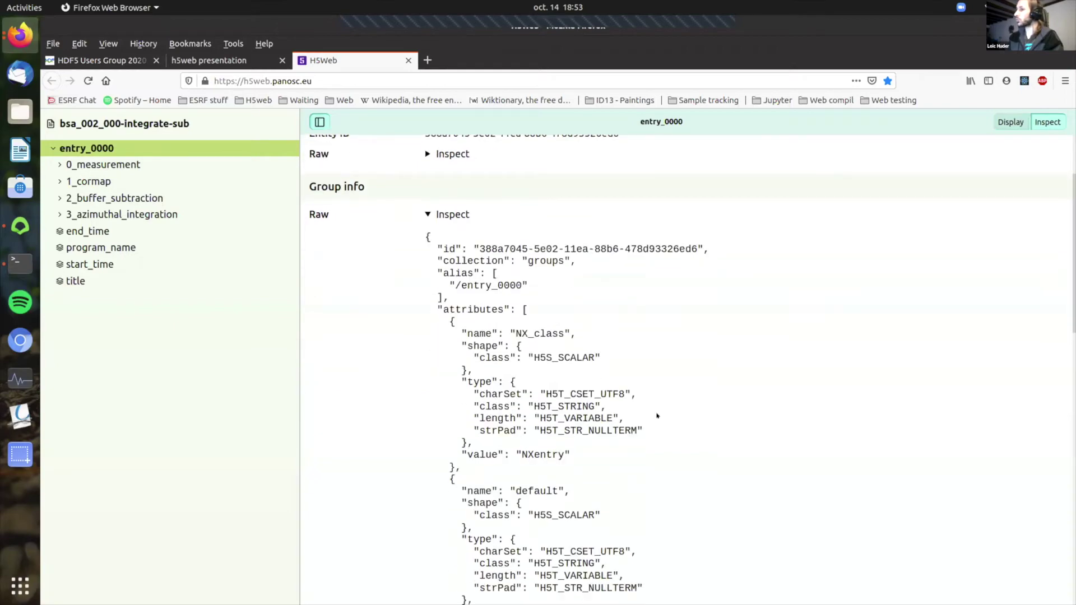
{"action": "scroll", "coordinate": [607, 487], "scroll_direction": "down", "scroll_amount": 2}
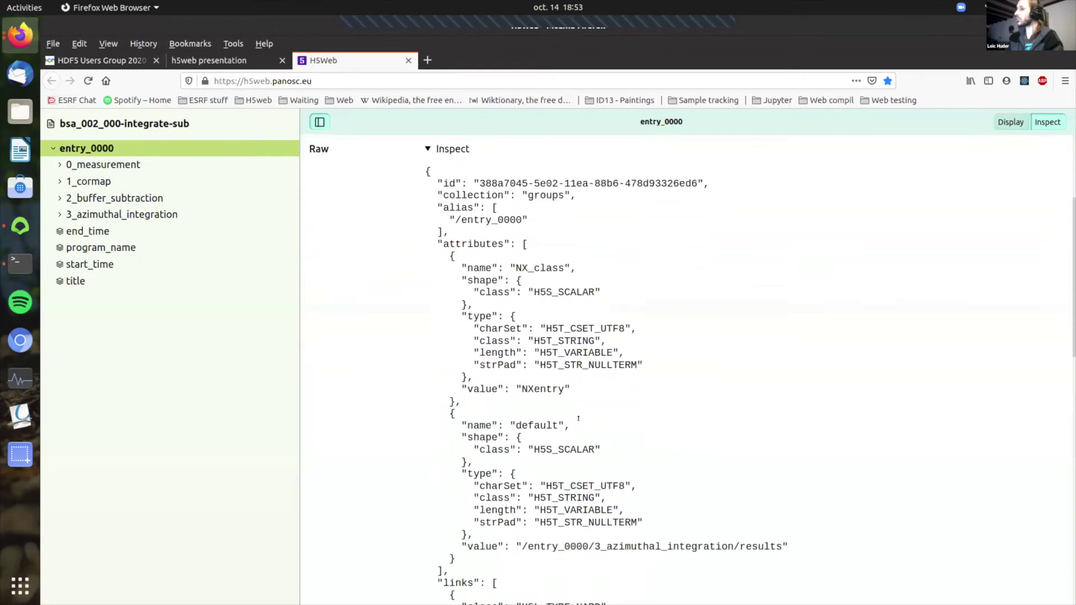
{"action": "scroll", "coordinate": [607, 488], "scroll_direction": "up", "scroll_amount": 5}
{"action": "scroll", "coordinate": [552, 464], "scroll_direction": "down", "scroll_amount": 7}
{"action": "scroll", "coordinate": [552, 464], "scroll_direction": "up", "scroll_amount": 3}
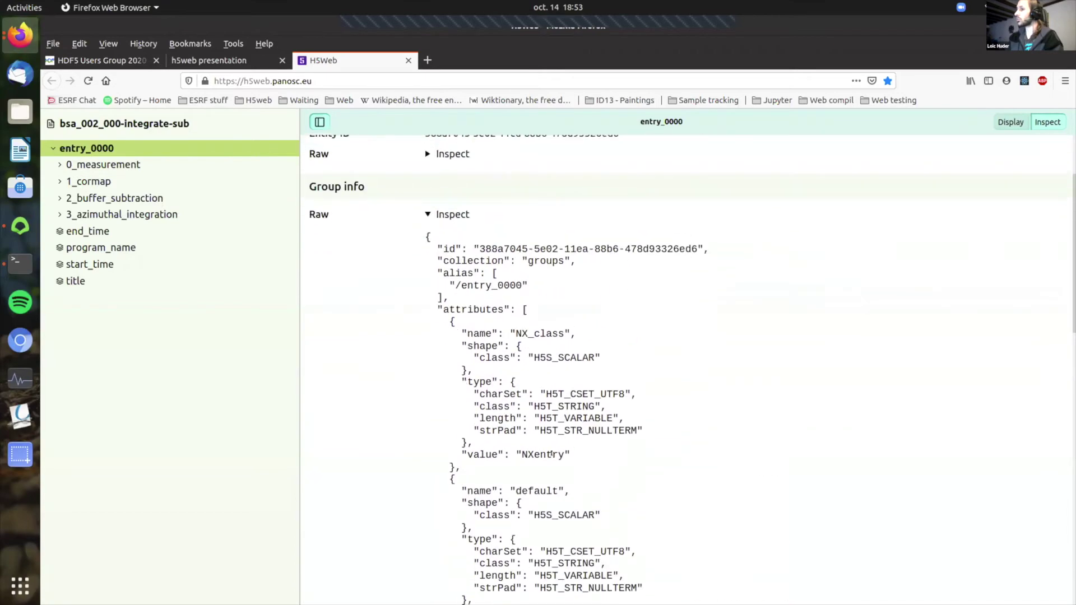
{"action": "scroll", "coordinate": [552, 464], "scroll_direction": "down", "scroll_amount": 5}
{"action": "scroll", "coordinate": [552, 464], "scroll_direction": "up", "scroll_amount": 7}
{"action": "left_click", "coordinate": [445, 322]}
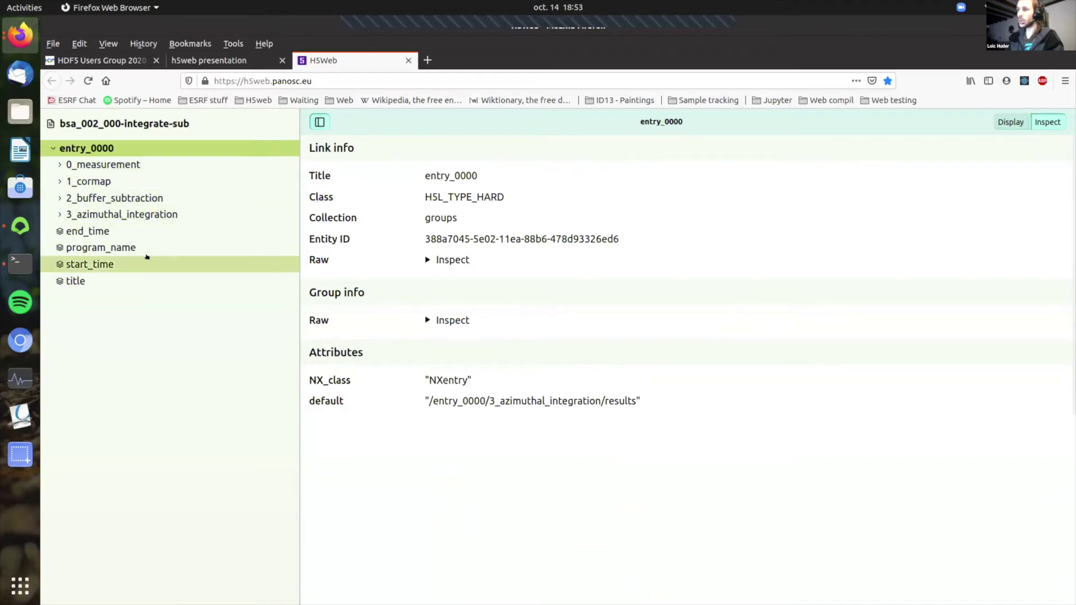
Display the start_time dataset's value, then expand 3_azimuthal_integration.
{"action": "left_click", "coordinate": [145, 263]}
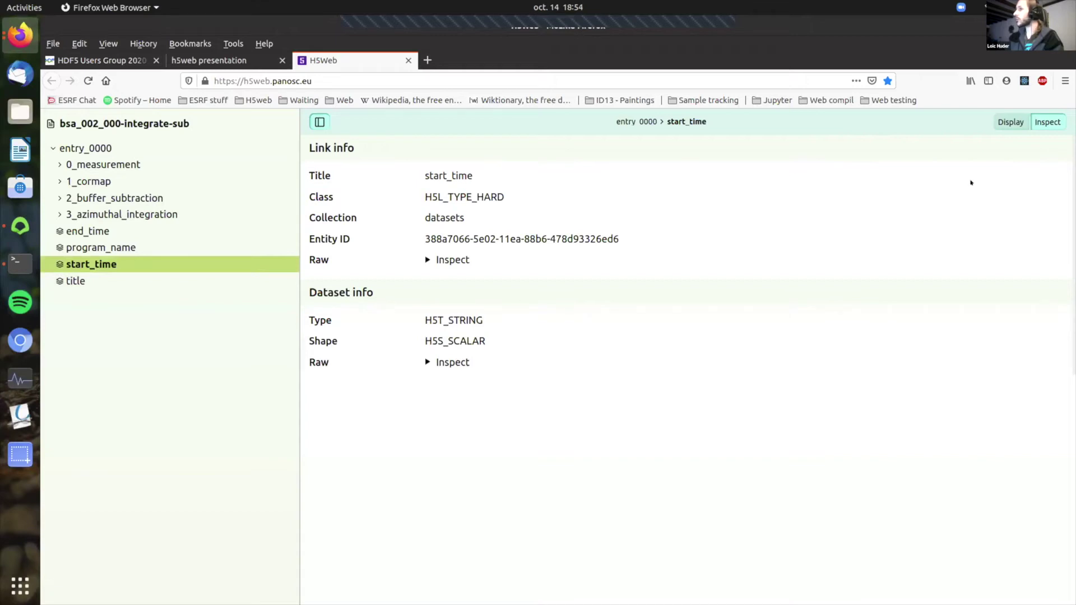
{"action": "left_click", "coordinate": [1010, 122]}
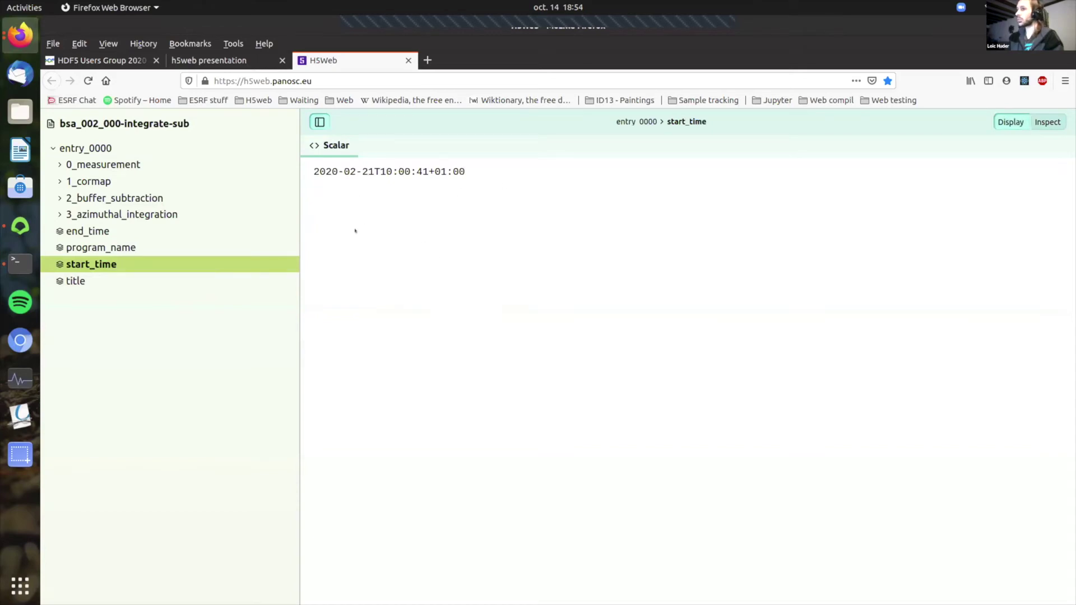
{"action": "left_click", "coordinate": [219, 212]}
Open the results group, select I, inspect its metadata, and return to its line plot.
{"action": "left_click", "coordinate": [202, 298]}
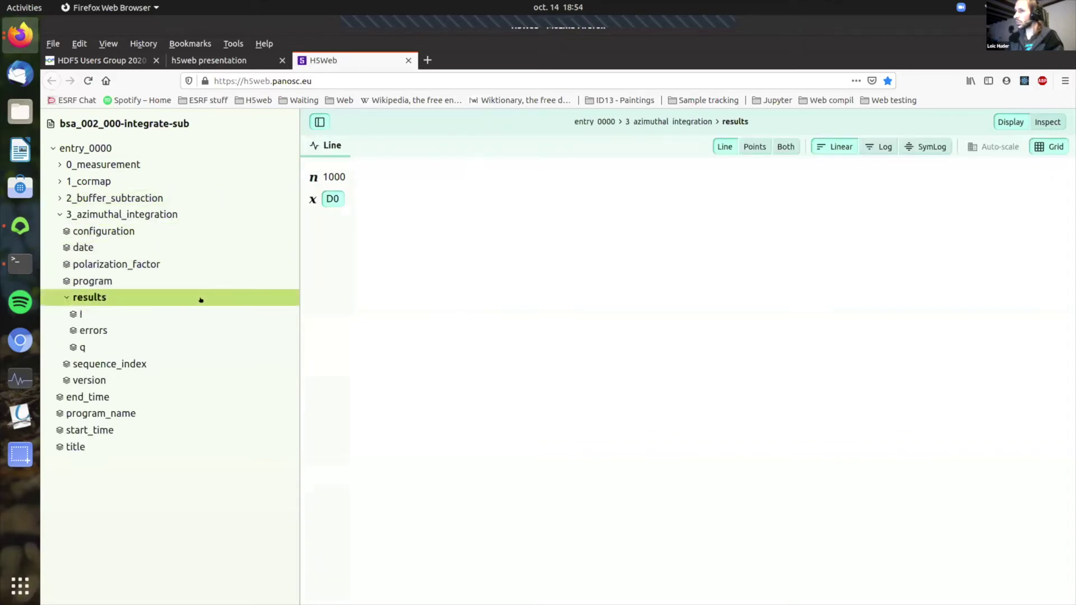
{"action": "left_click", "coordinate": [203, 313]}
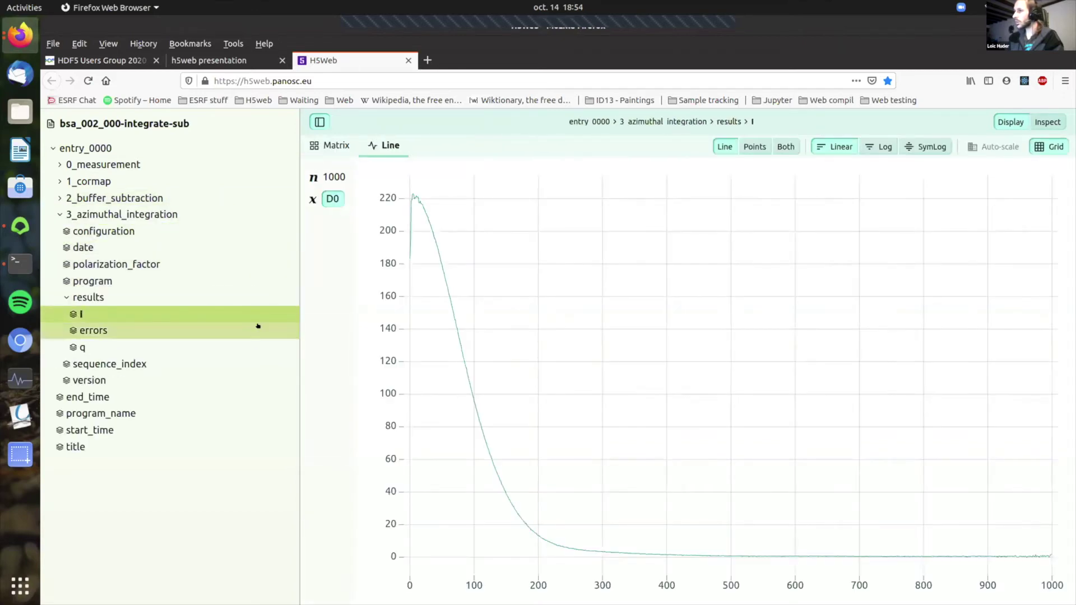
{"action": "left_click", "coordinate": [1042, 121]}
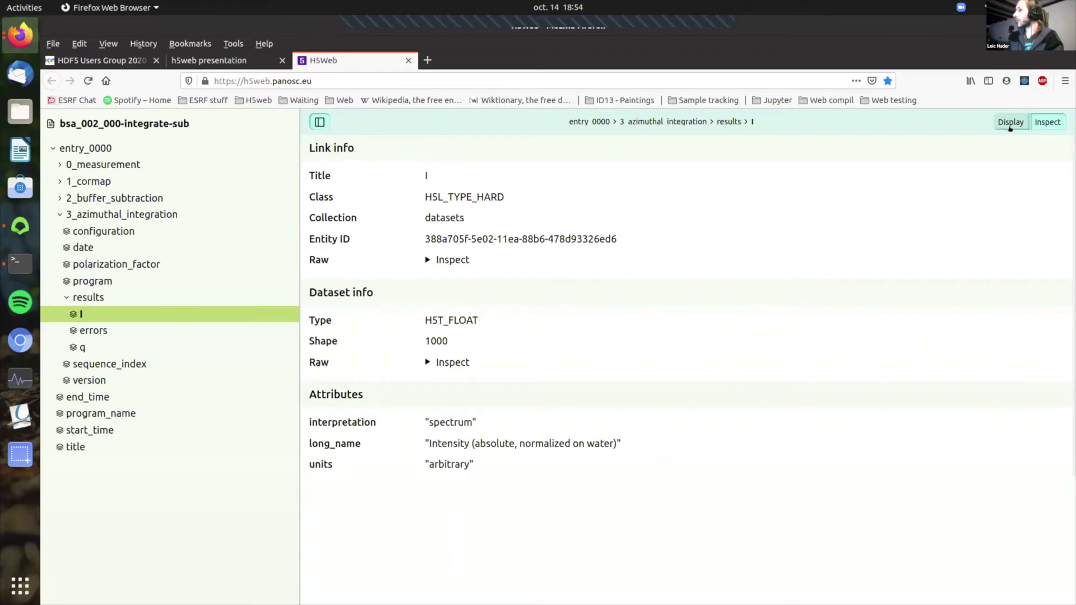
{"action": "left_click", "coordinate": [1010, 122]}
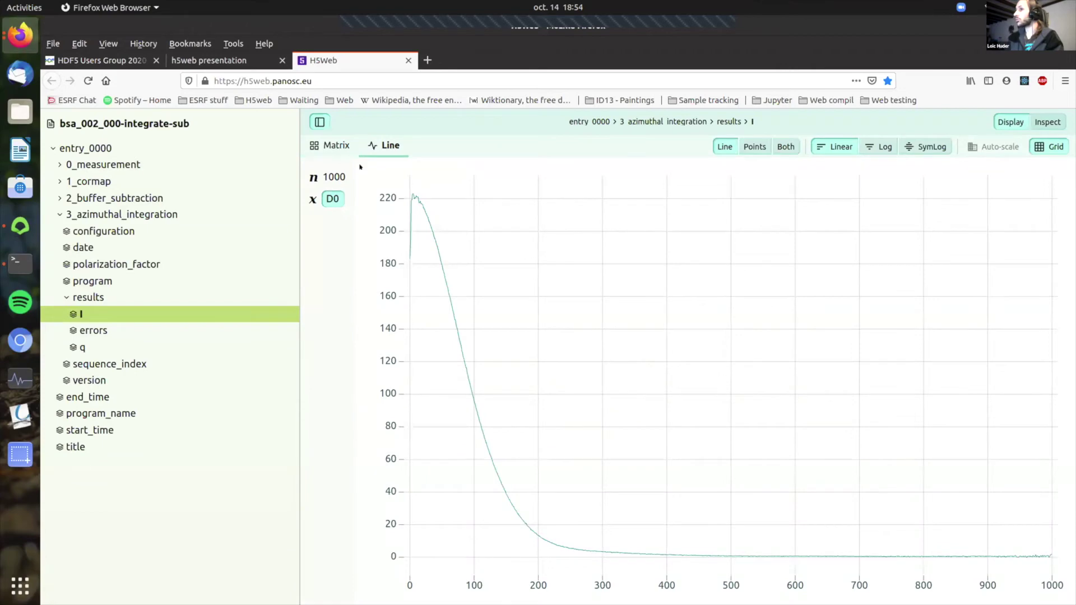
{"action": "left_click", "coordinate": [335, 146]}
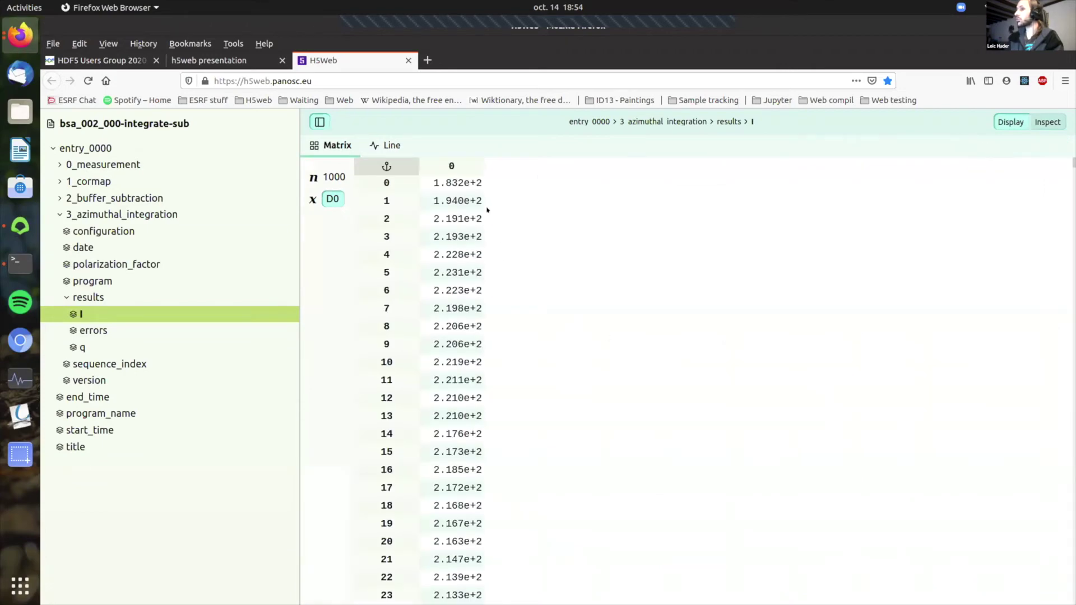
{"action": "scroll", "coordinate": [488, 372], "scroll_direction": "down", "scroll_amount": 10}
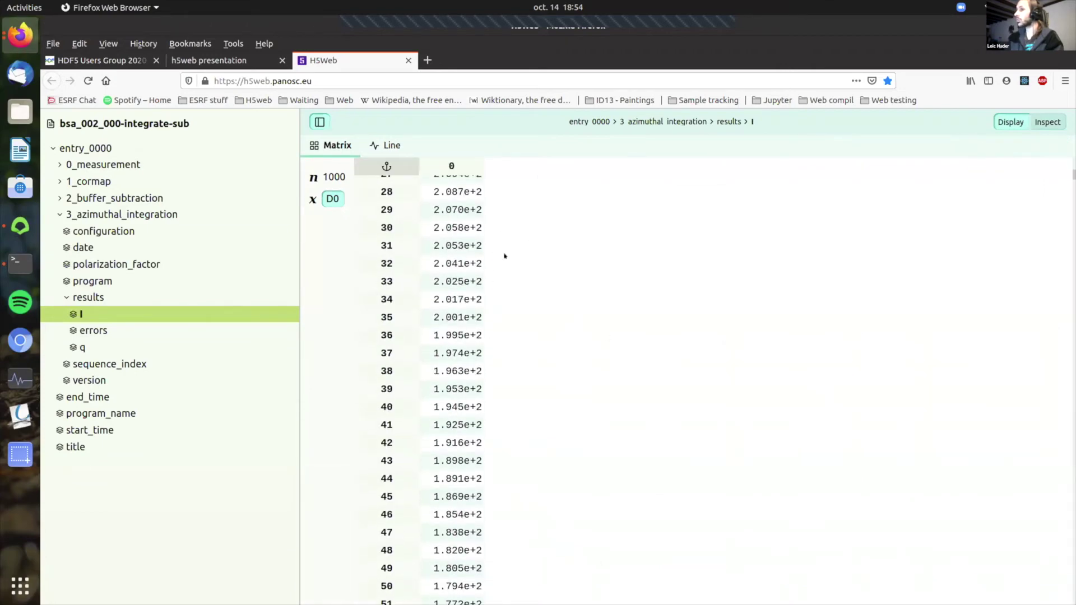
{"action": "scroll", "coordinate": [459, 308], "scroll_direction": "up", "scroll_amount": 10}
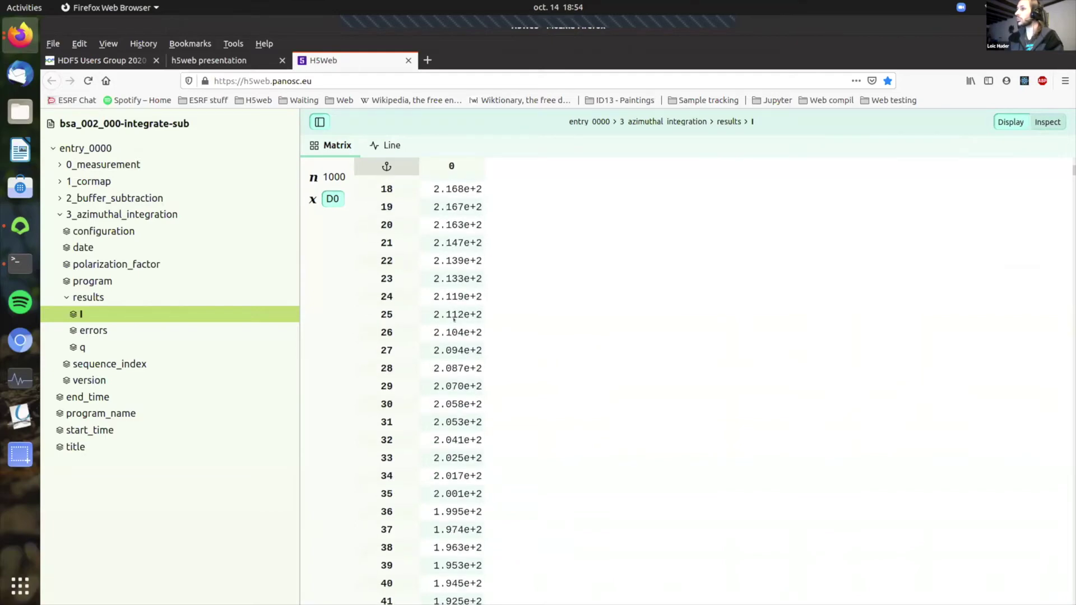
{"action": "left_click", "coordinate": [387, 146]}
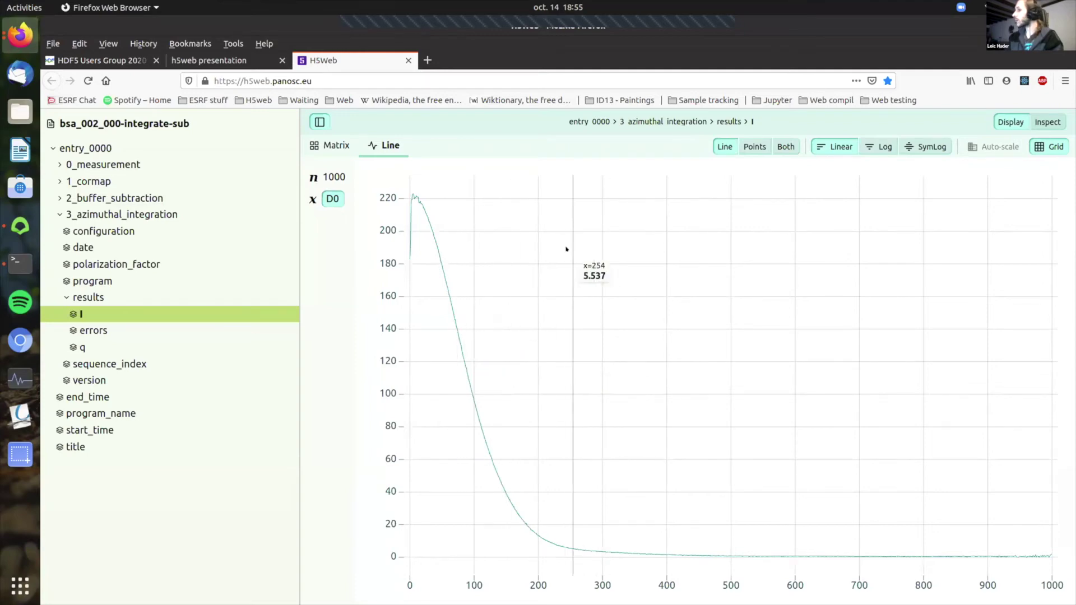
Zoom and pan onto the curve's peak and draw I as point markers.
{"action": "scroll", "coordinate": [467, 407], "scroll_direction": "up", "scroll_amount": 1}
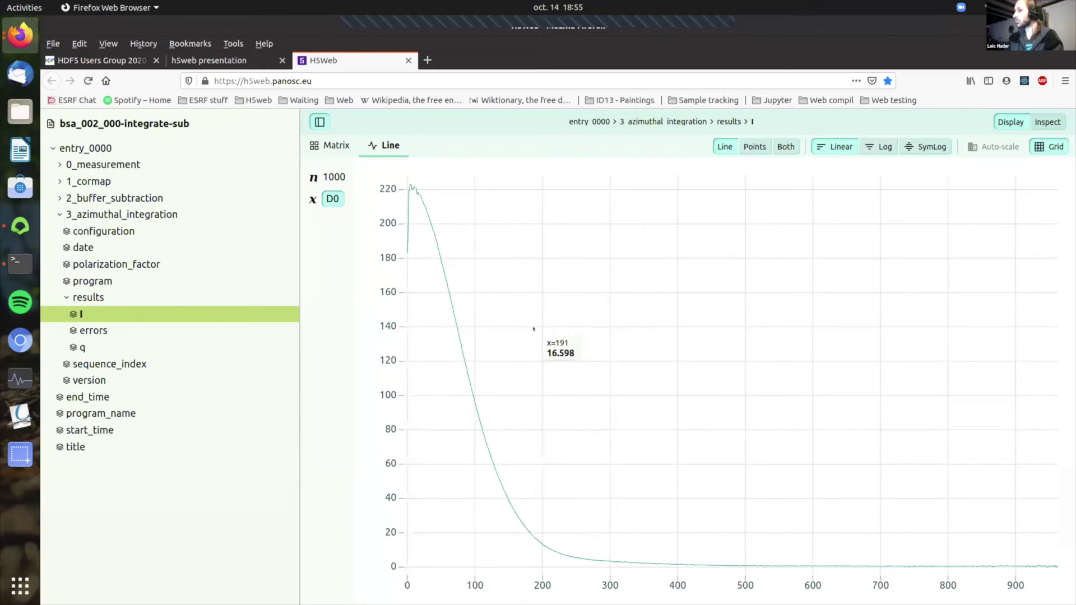
{"action": "scroll", "coordinate": [459, 358], "scroll_direction": "up", "scroll_amount": 4}
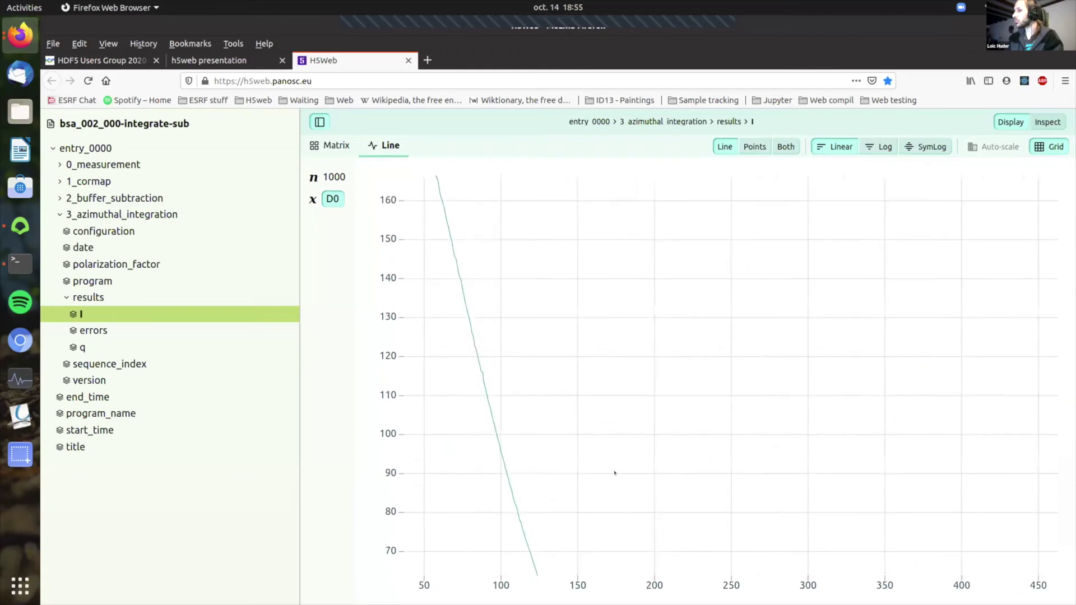
{"action": "scroll", "coordinate": [569, 317], "scroll_direction": "down", "scroll_amount": 3}
{"action": "scroll", "coordinate": [603, 274], "scroll_direction": "up", "scroll_amount": 3}
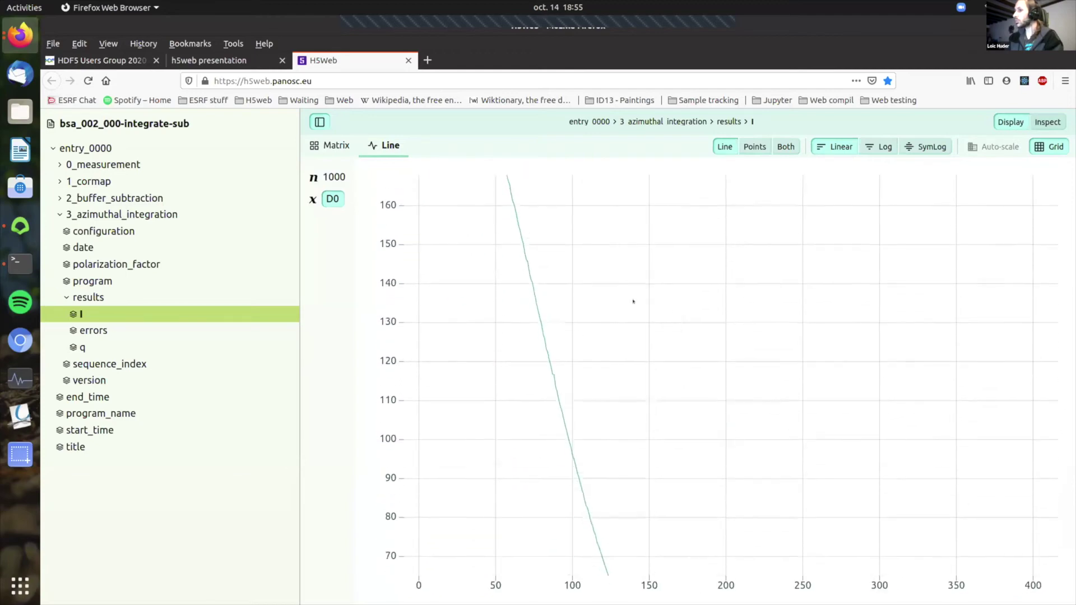
{"action": "left_click_drag", "start_coordinate": [633, 302], "coordinate": [615, 409]}
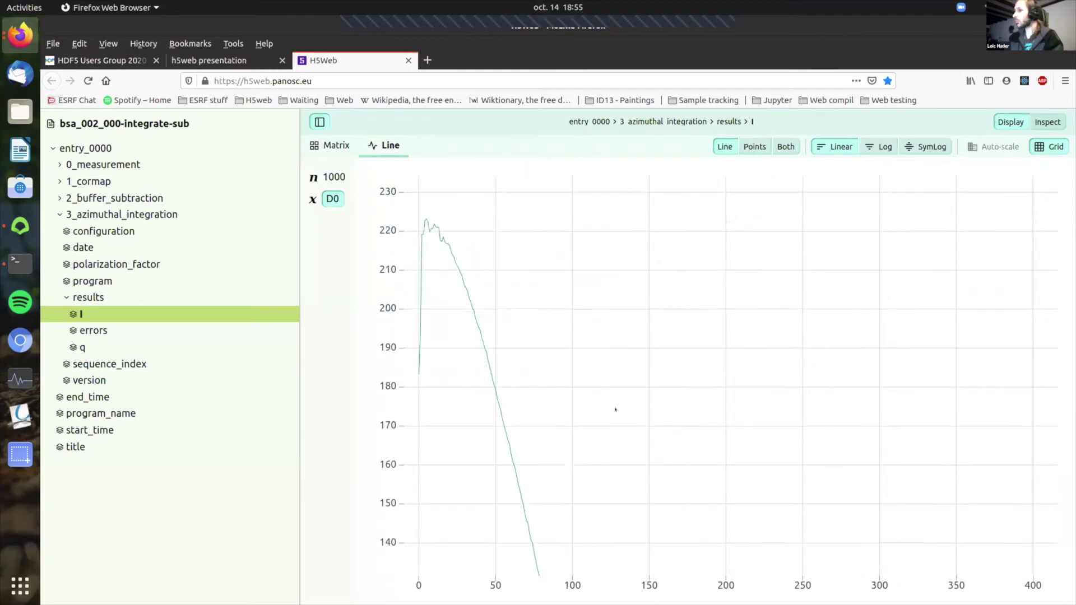
{"action": "left_click", "coordinate": [748, 144]}
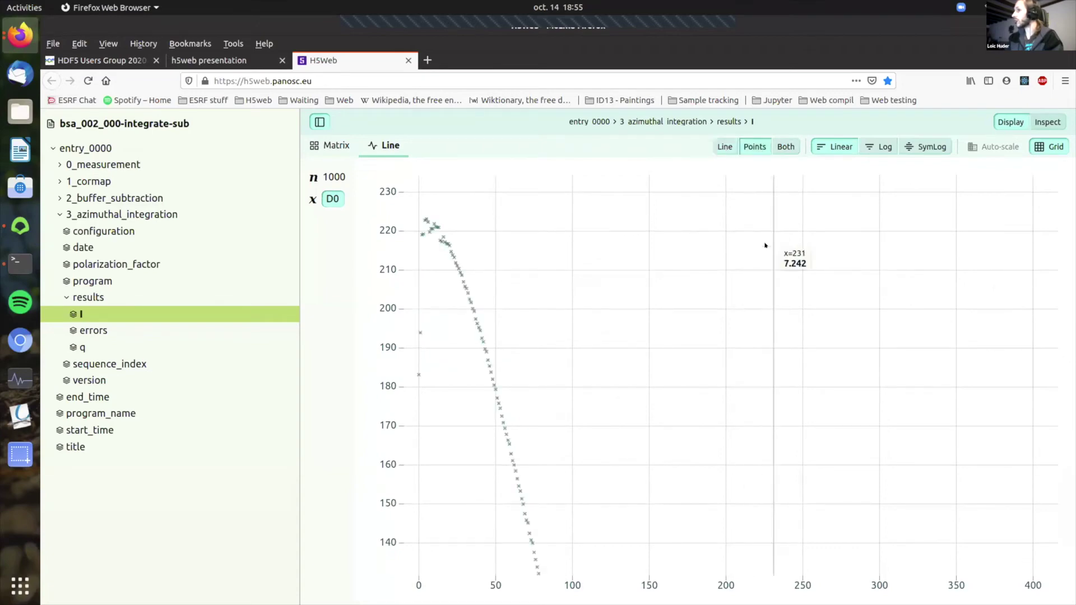
Switch the y axis to log scale and back to linear over the full range.
{"action": "scroll", "coordinate": [722, 286], "scroll_direction": "down", "scroll_amount": 5}
{"action": "left_click", "coordinate": [882, 144]}
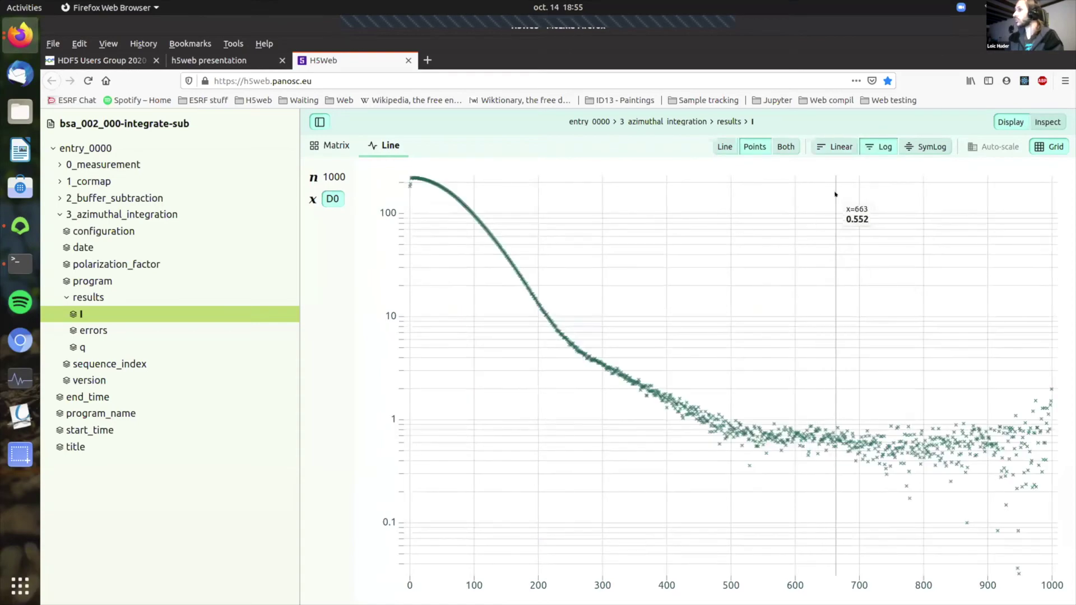
{"action": "left_click", "coordinate": [829, 148]}
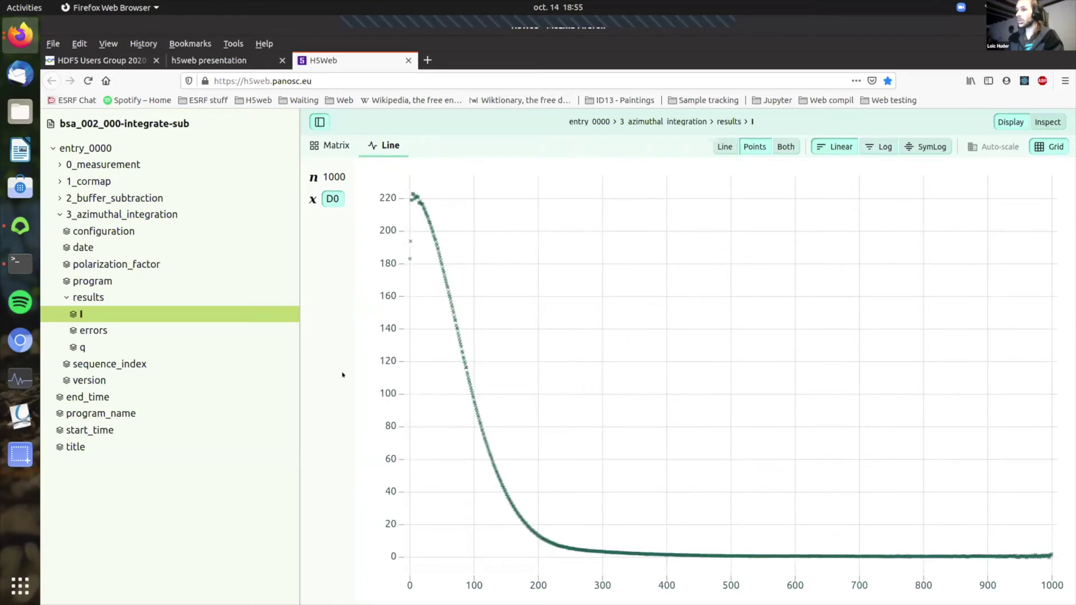
Display 2_buffer_subtraction/results/intensity_normed as a 1043×981 heatmap using the Viridis colour map.
{"action": "left_click", "coordinate": [147, 201]}
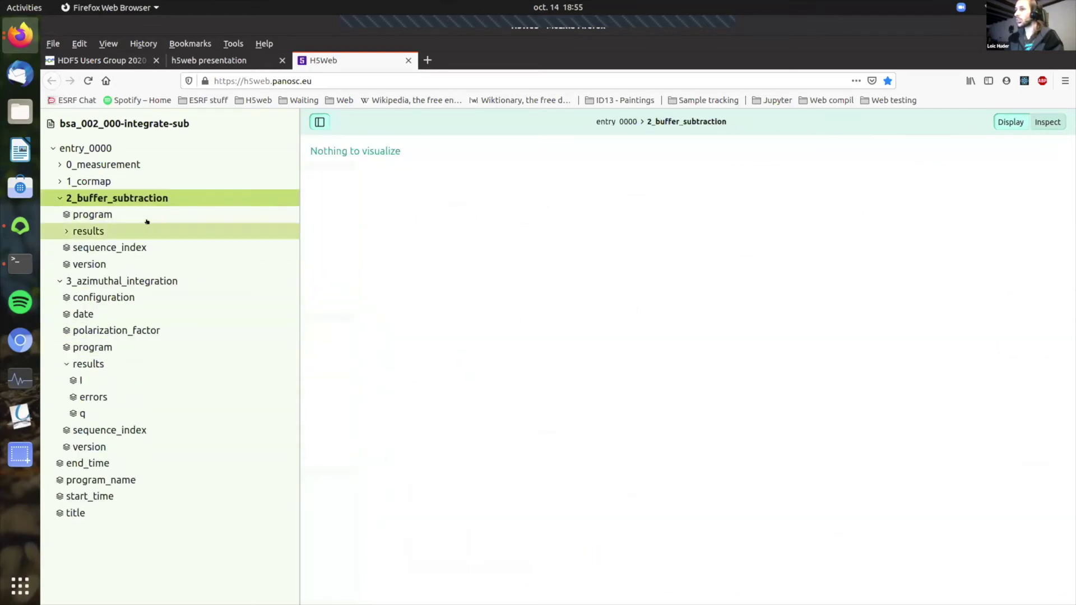
{"action": "left_click", "coordinate": [147, 227]}
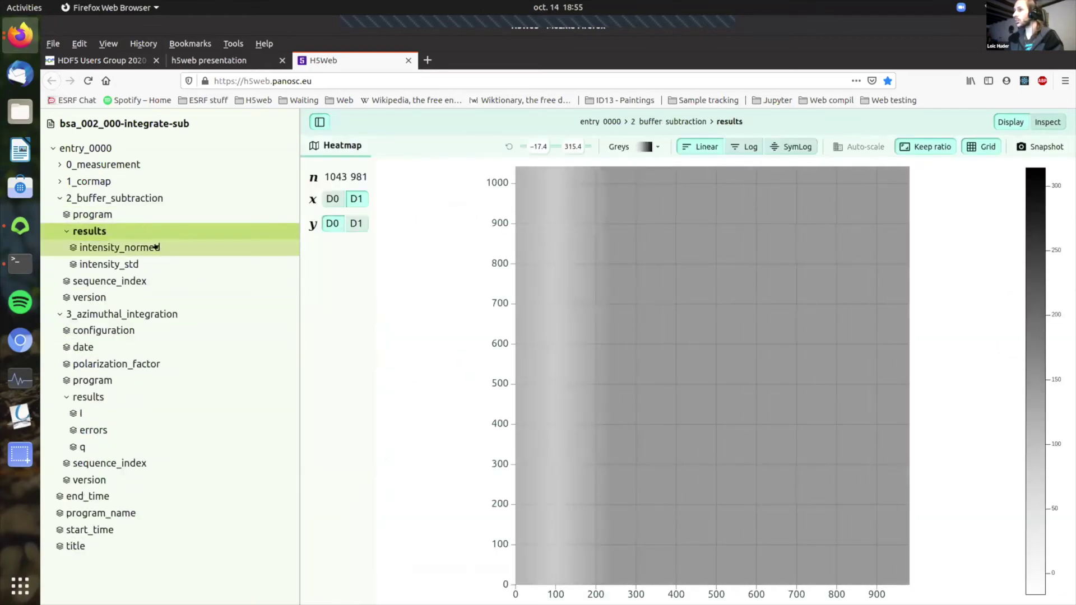
{"action": "left_click", "coordinate": [156, 247]}
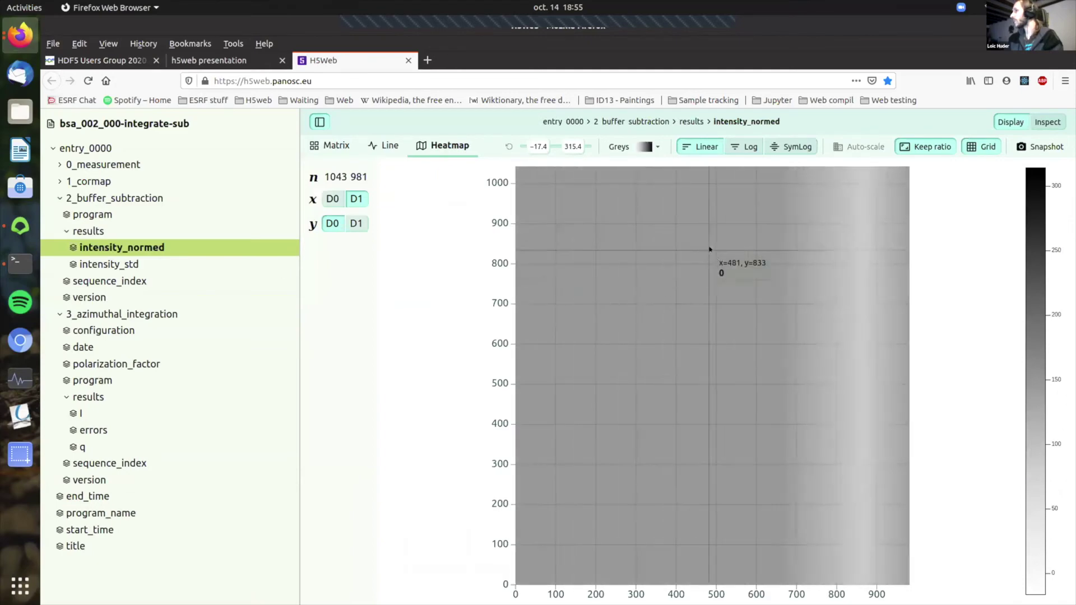
{"action": "left_click", "coordinate": [645, 147]}
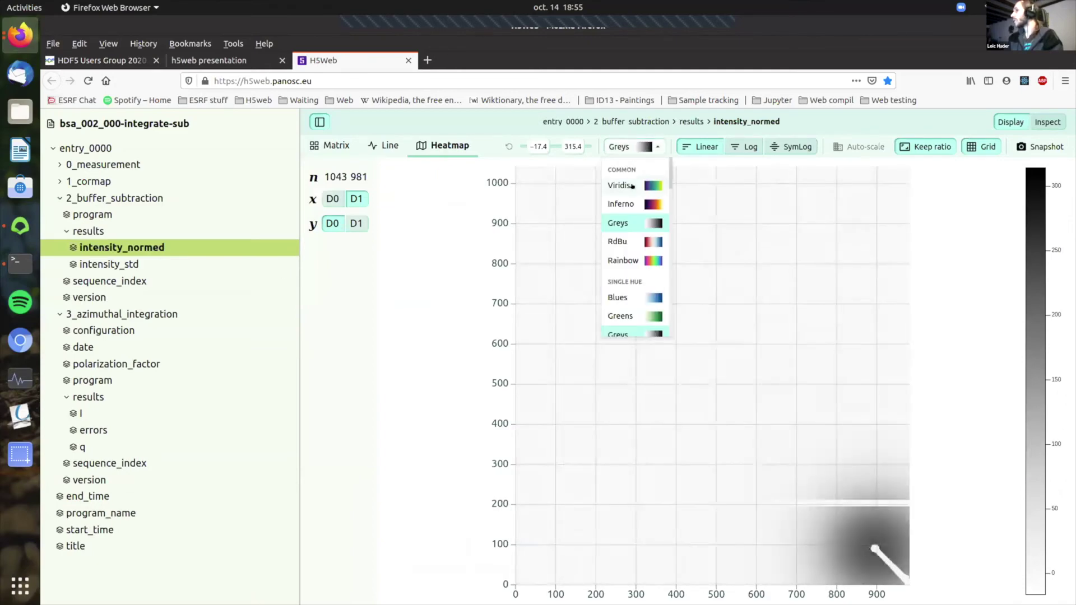
{"action": "left_click", "coordinate": [630, 185]}
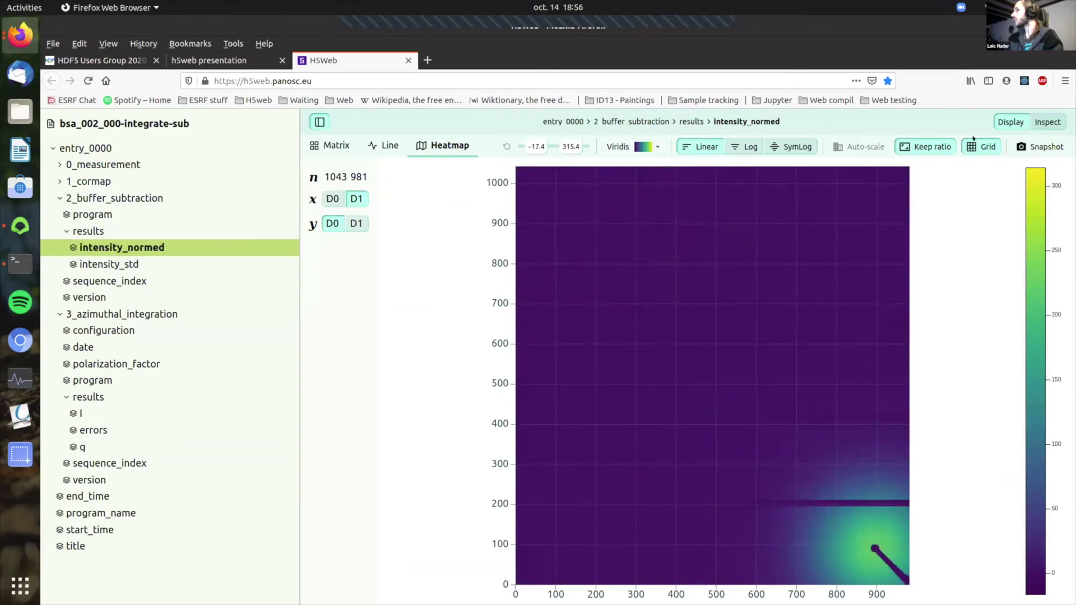
{"action": "left_click", "coordinate": [1052, 122]}
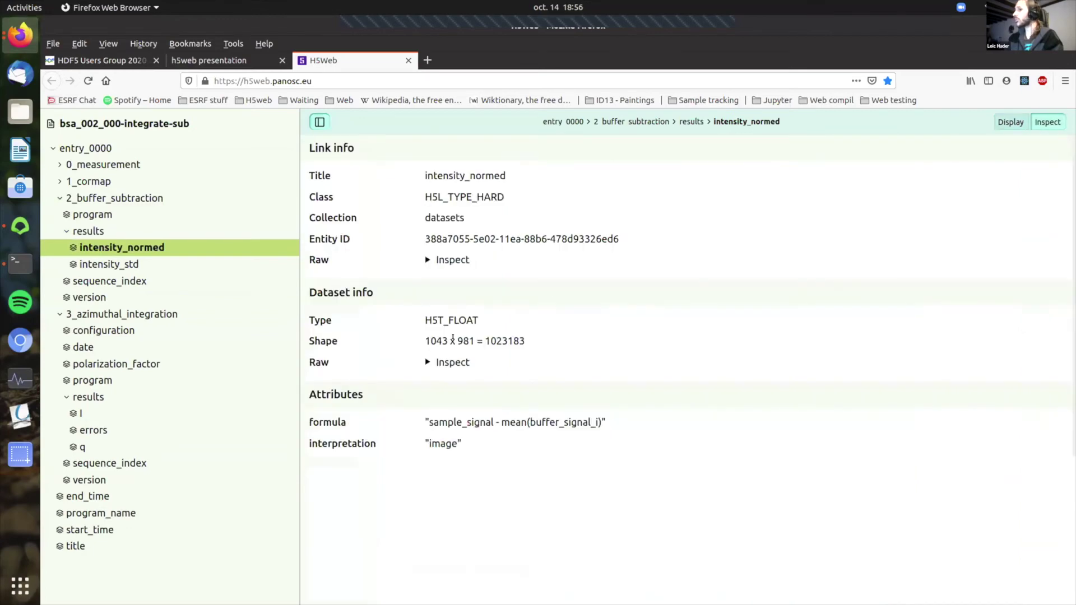
{"action": "left_click", "coordinate": [1007, 122]}
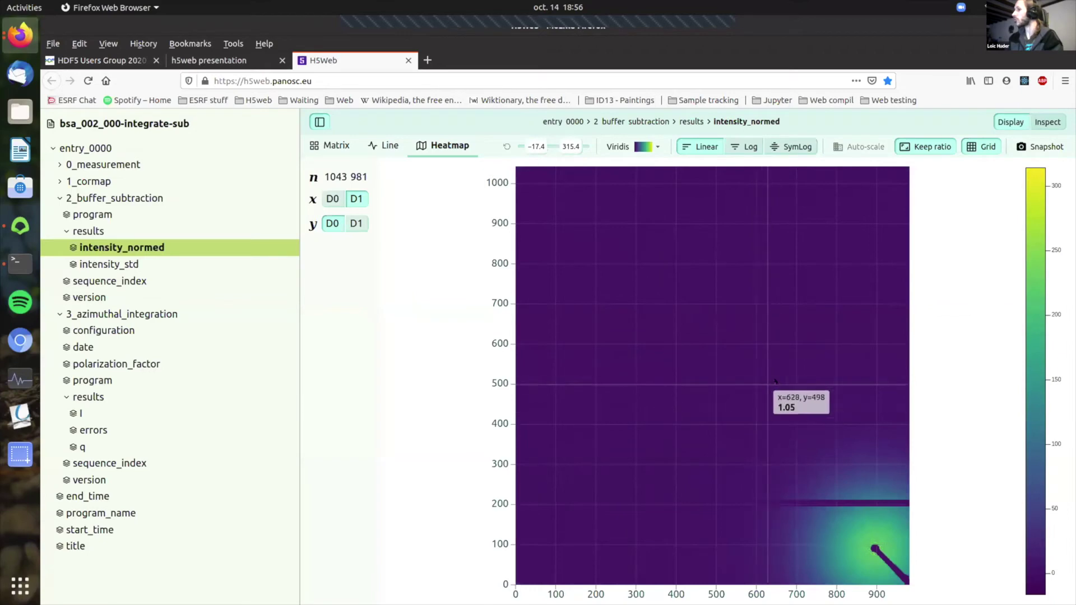
Zoom the intensity_normed heatmap in and out, then recolour it with the RdBu colormap.
{"action": "scroll", "coordinate": [785, 470], "scroll_direction": "up", "scroll_amount": 5}
{"action": "scroll", "coordinate": [758, 469], "scroll_direction": "down", "scroll_amount": 5}
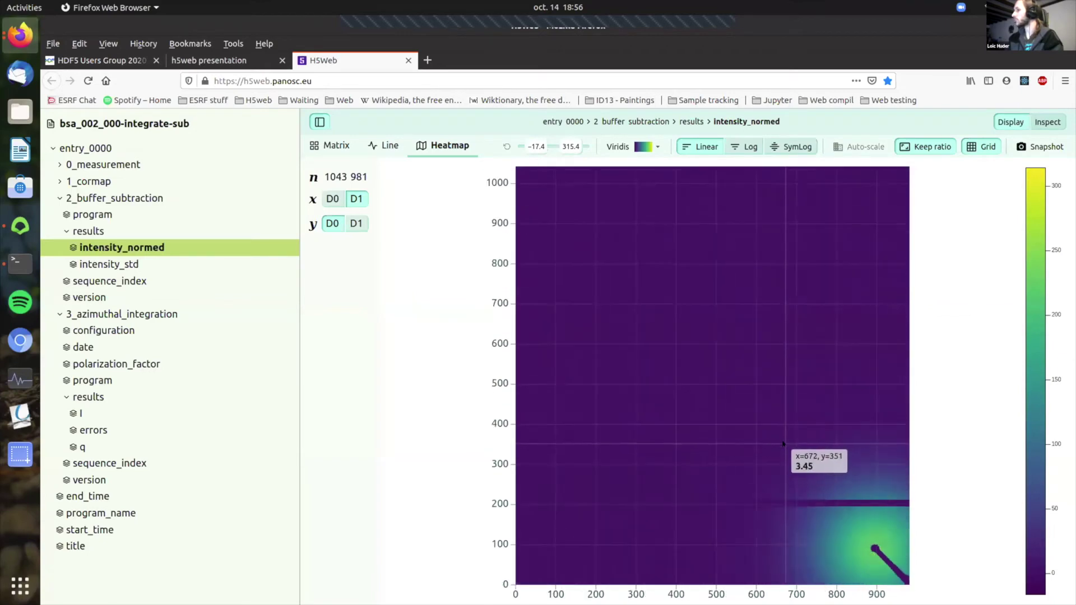
{"action": "left_click", "coordinate": [645, 146]}
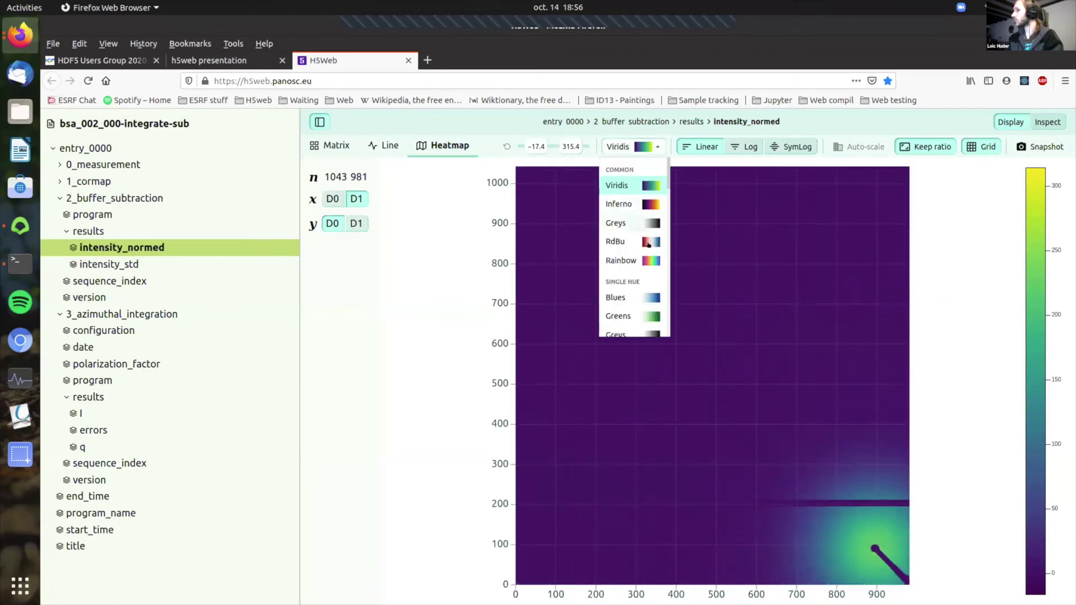
{"action": "left_click", "coordinate": [616, 242]}
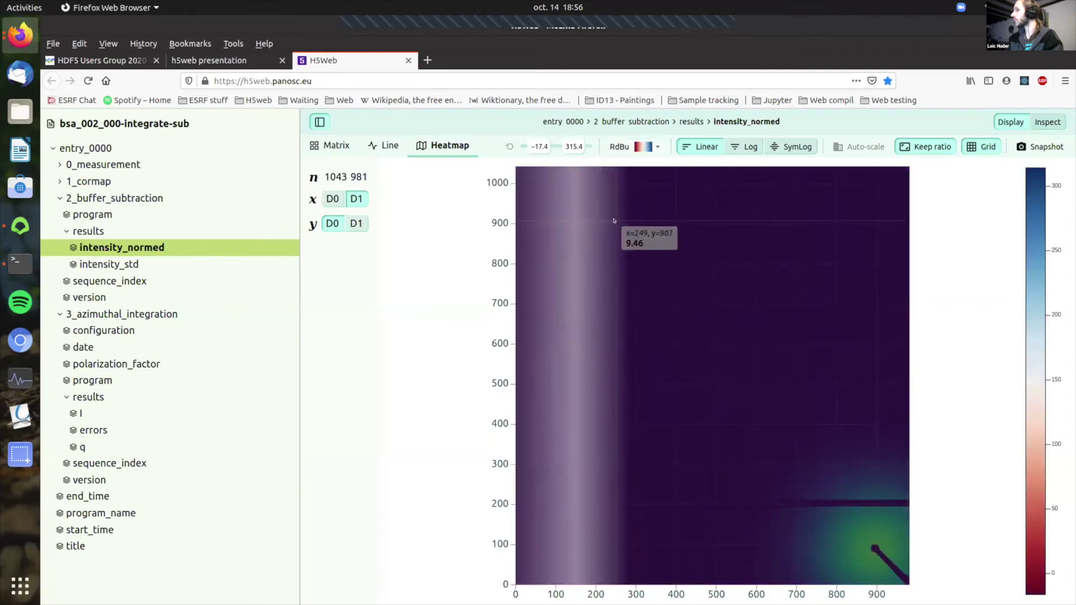
Raise the colour range minimum to about 51.9, use a logarithmic scale, then switch to line plot.
{"action": "left_click_drag", "start_coordinate": [540, 147], "coordinate": [546, 147]}
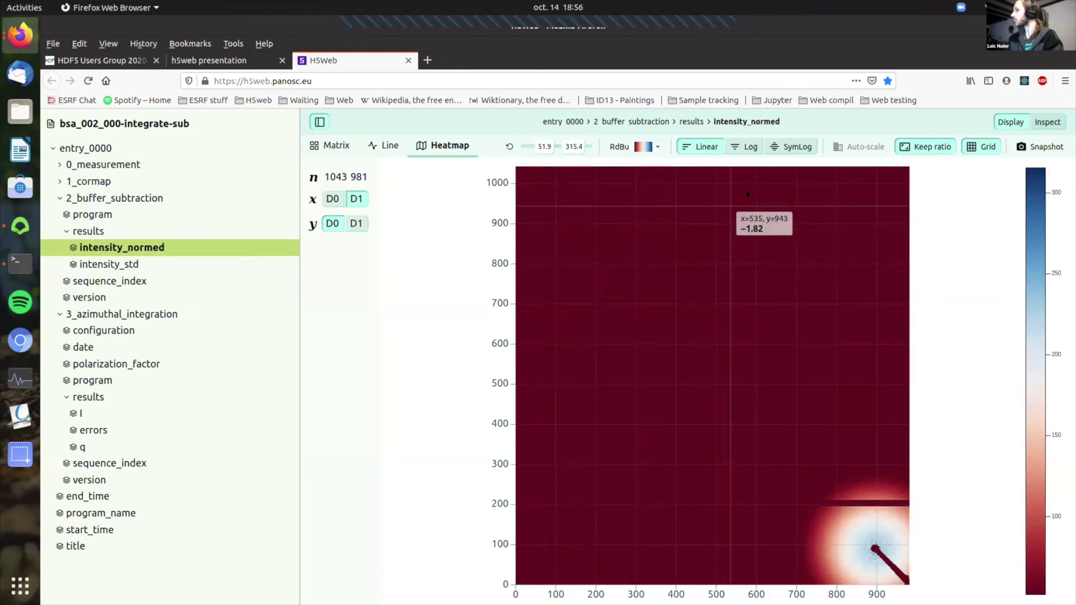
{"action": "left_click", "coordinate": [737, 146]}
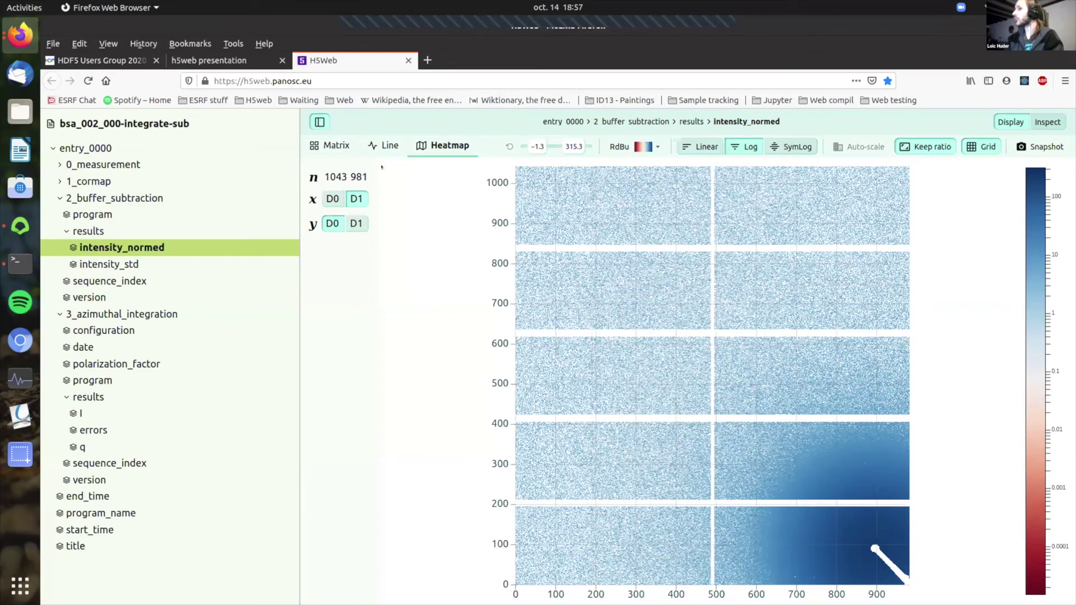
{"action": "left_click", "coordinate": [380, 147]}
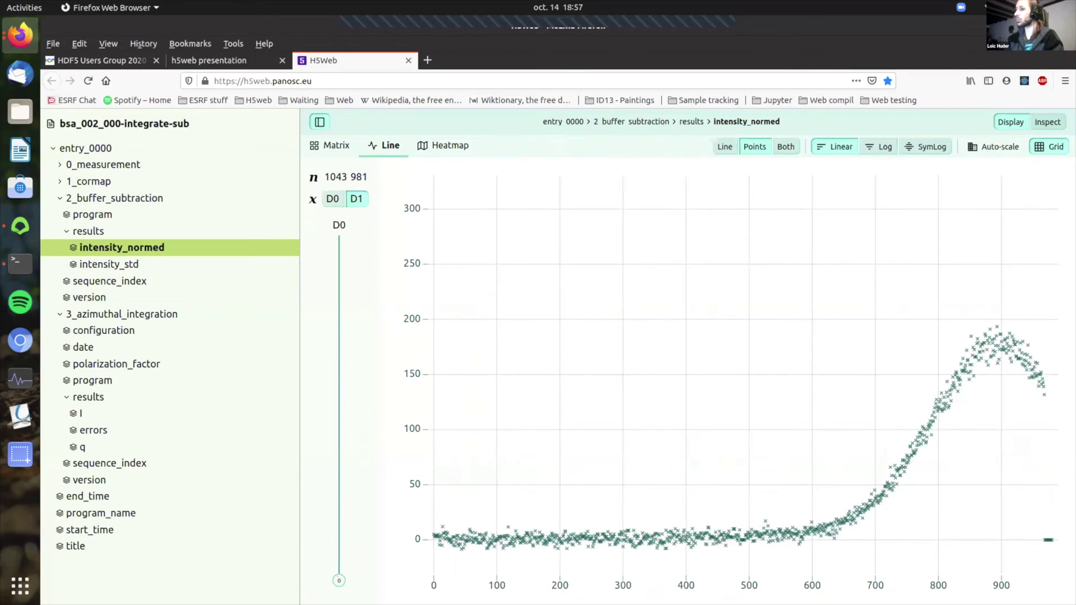
Plot intensity_normed as a line along D0 at D1 index 863, then return to the presentation.
{"action": "left_click_drag", "start_coordinate": [339, 581], "coordinate": [339, 302]}
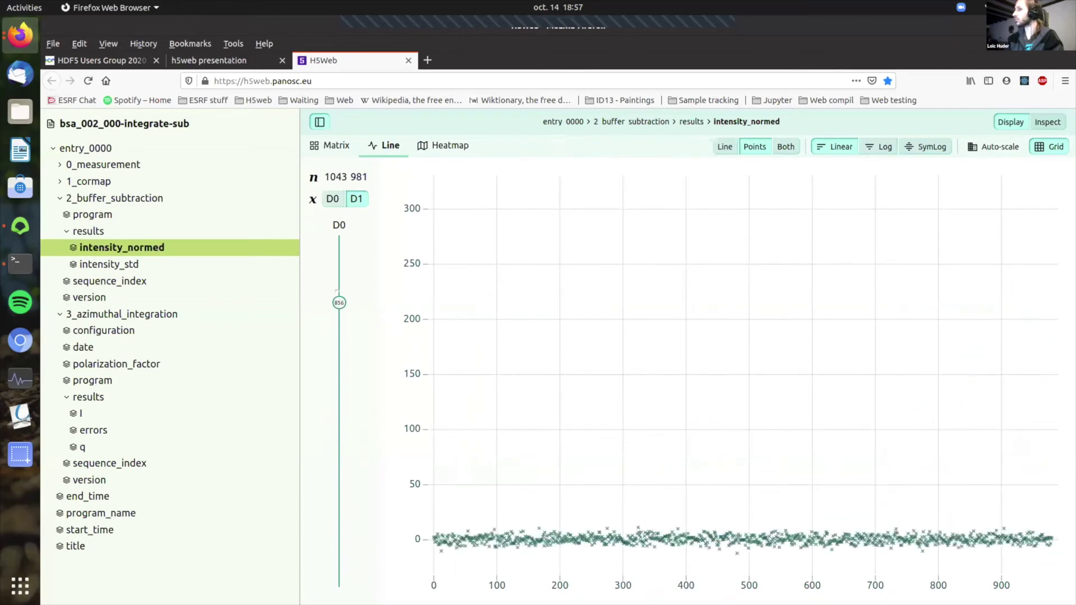
{"action": "left_click", "coordinate": [330, 199]}
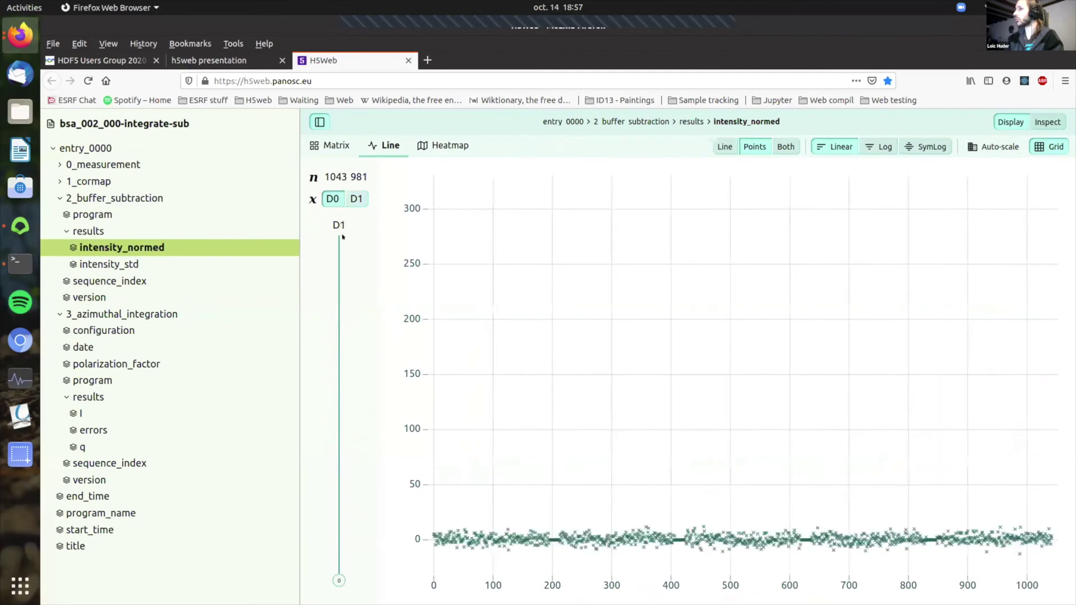
{"action": "left_click_drag", "start_coordinate": [339, 581], "coordinate": [339, 283]}
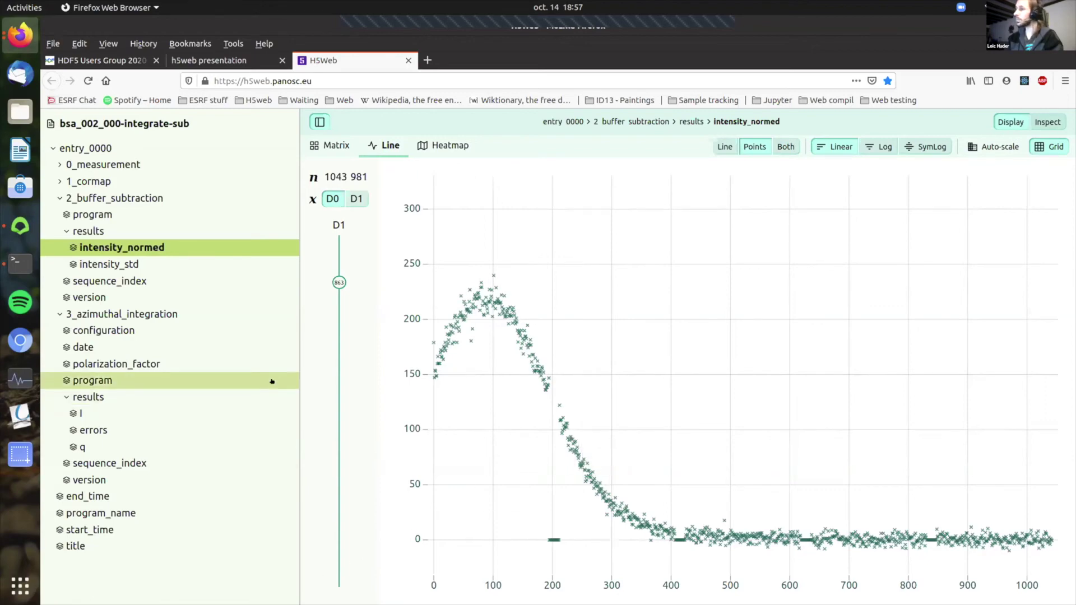
{"action": "left_click", "coordinate": [229, 60]}
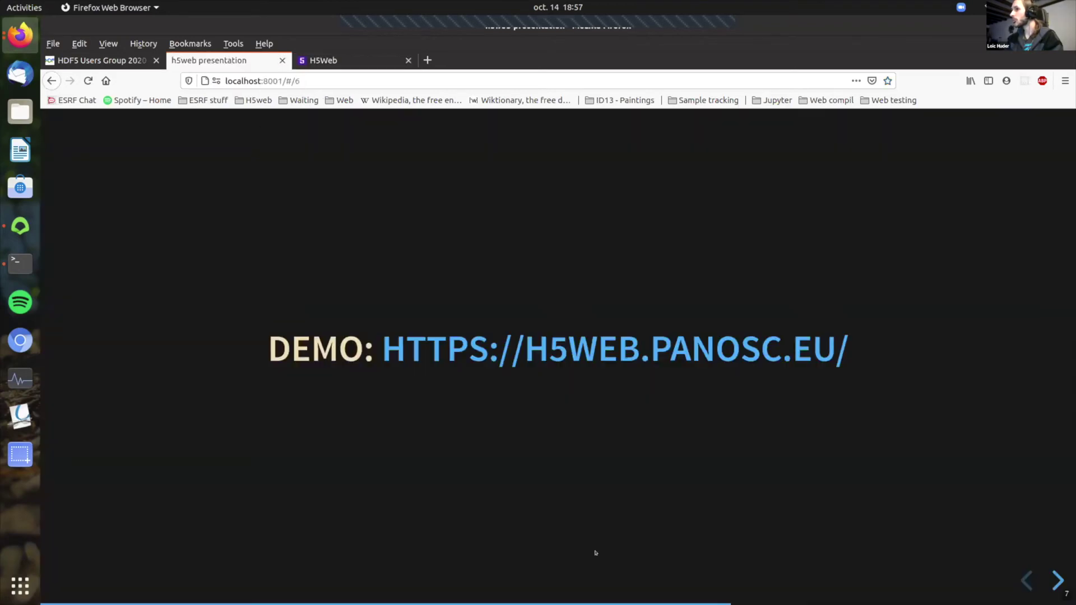
Advance past the take-home slide to the Next Steps slide (#/8).
{"action": "key", "text": "Right"}
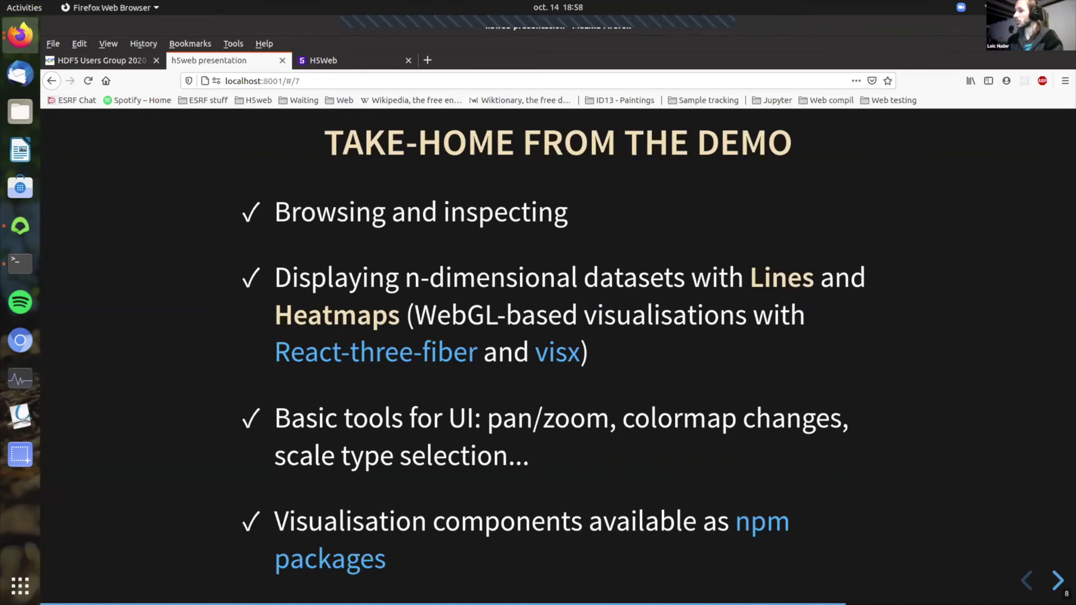
{"action": "key", "text": "Right"}
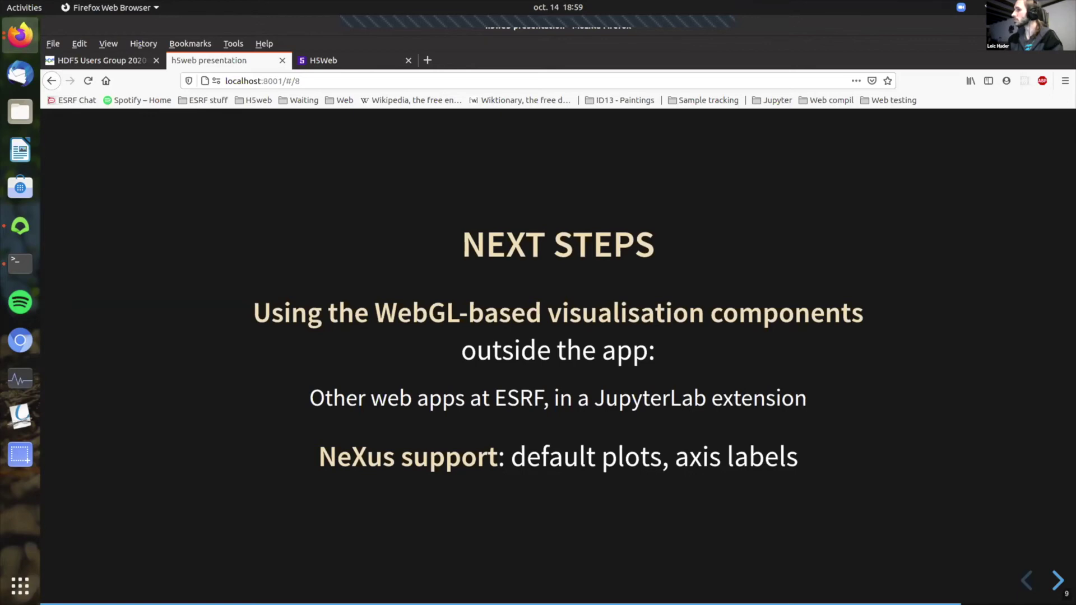
Advance to the final 'THANK YOU !' slide (#/9) listing the project links.
{"action": "key", "text": "Right"}
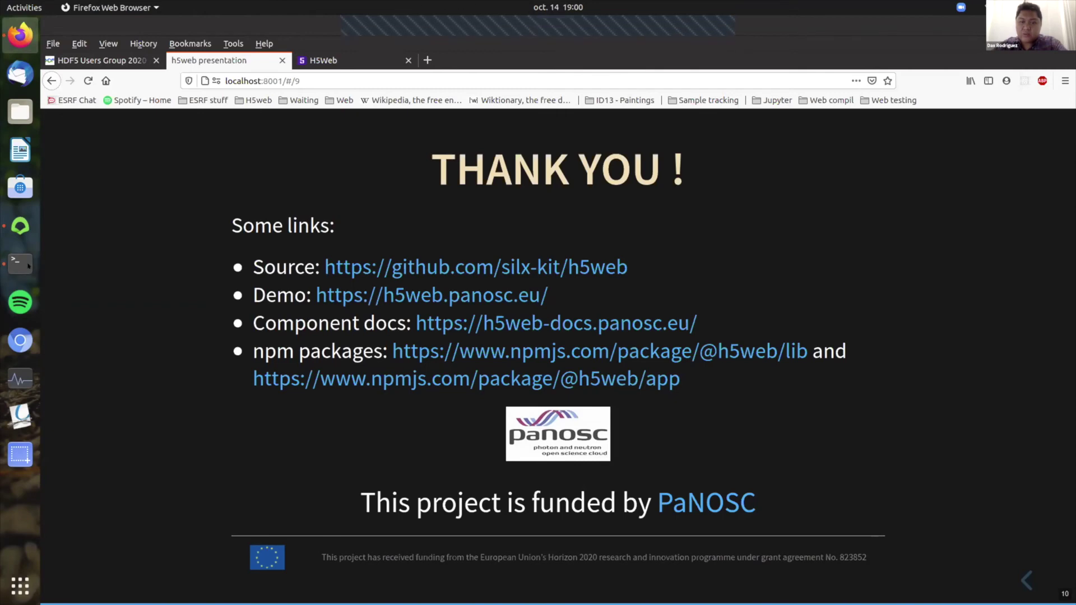
{"action": "left_click", "coordinate": [961, 7]}
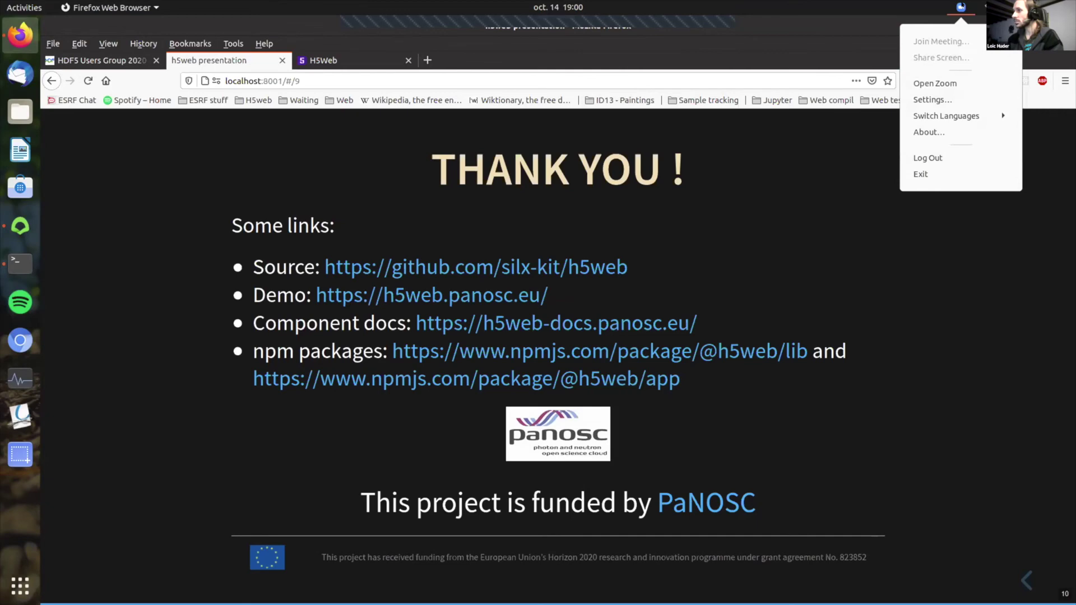
Launch the Zoom application from its top-bar quick options menu.
{"action": "left_click", "coordinate": [961, 7]}
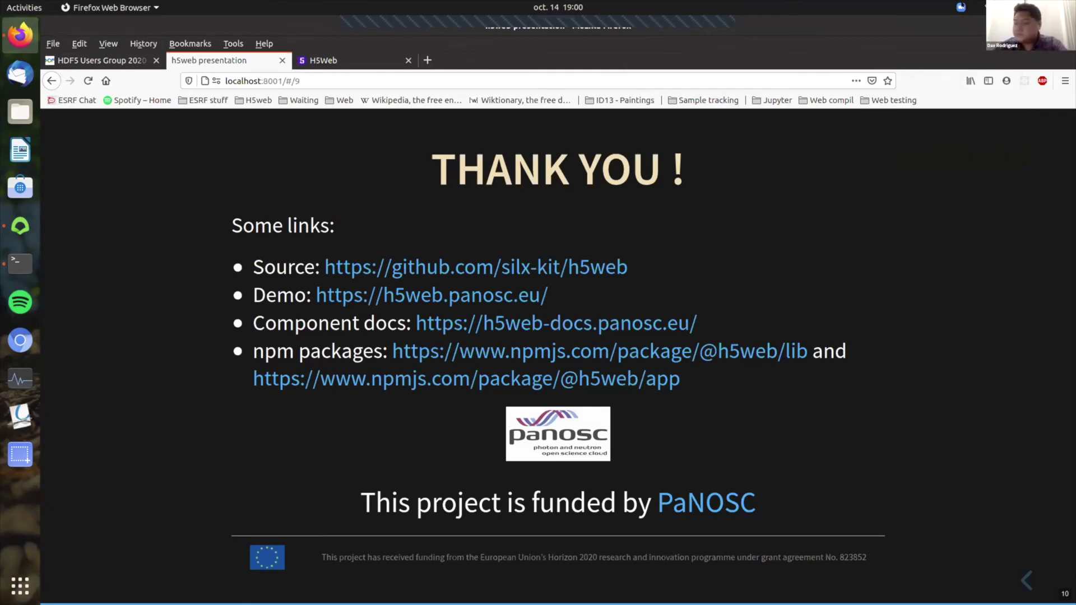
{"action": "left_click", "coordinate": [960, 6]}
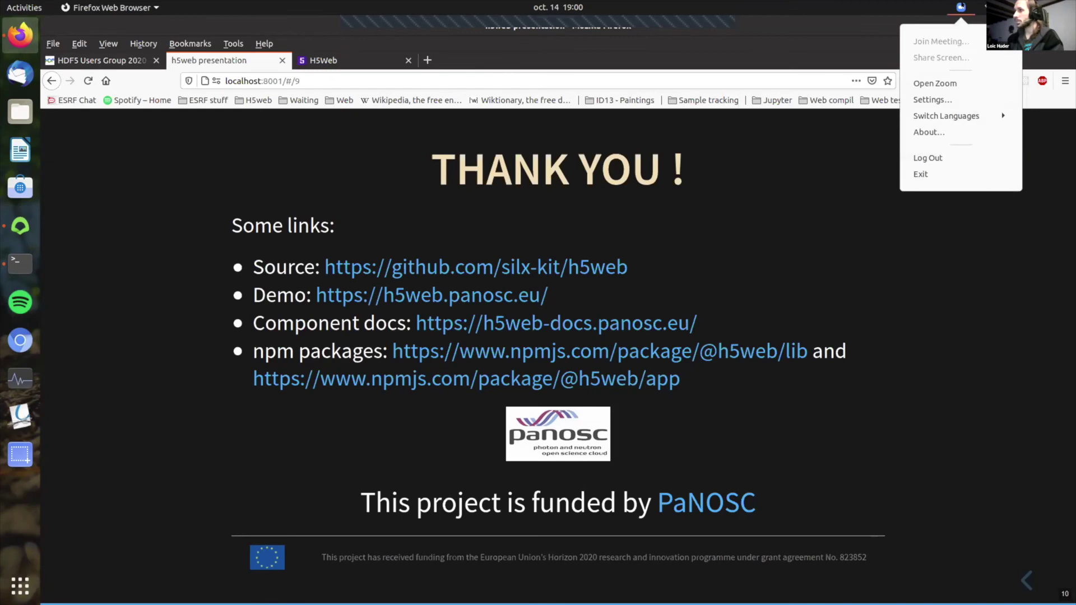
{"action": "left_click", "coordinate": [935, 83]}
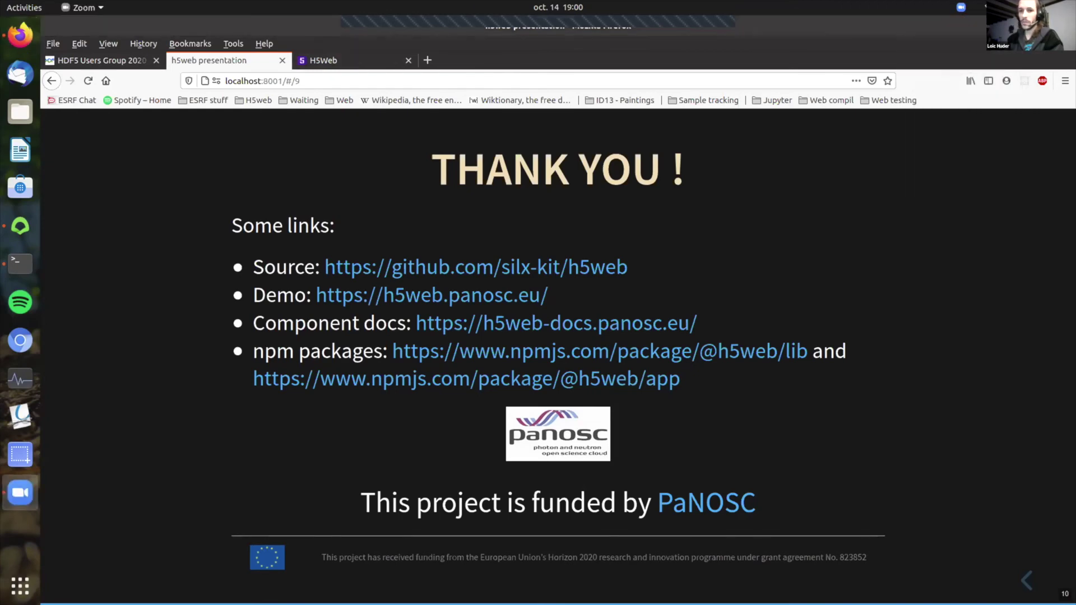